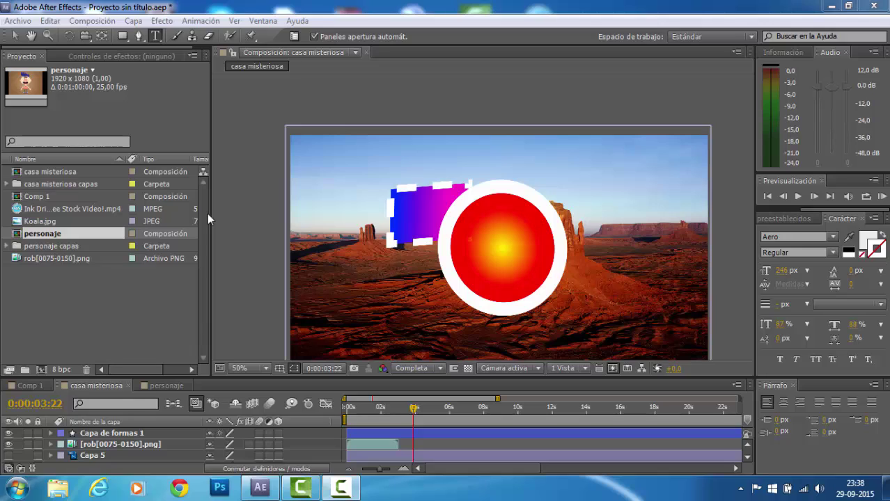
- Add a new shape layer to the casa misteriosa composition
click(155, 35)
click(118, 22)
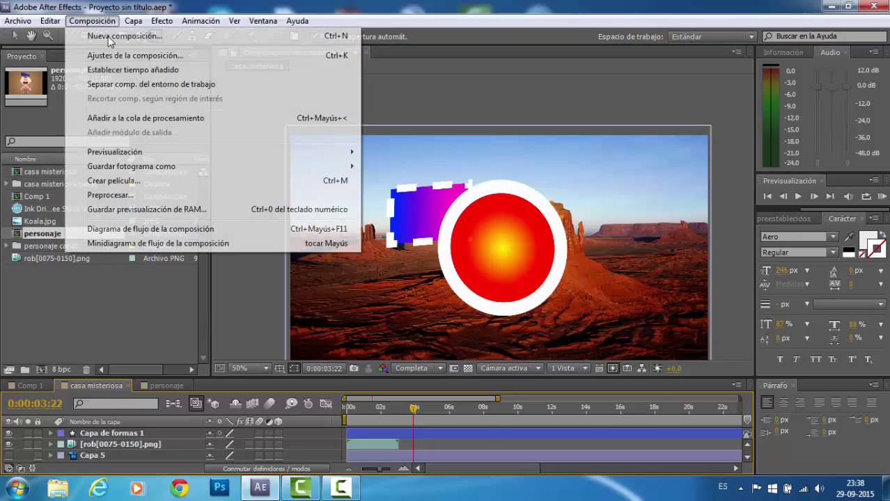
mouse_move(131, 24)
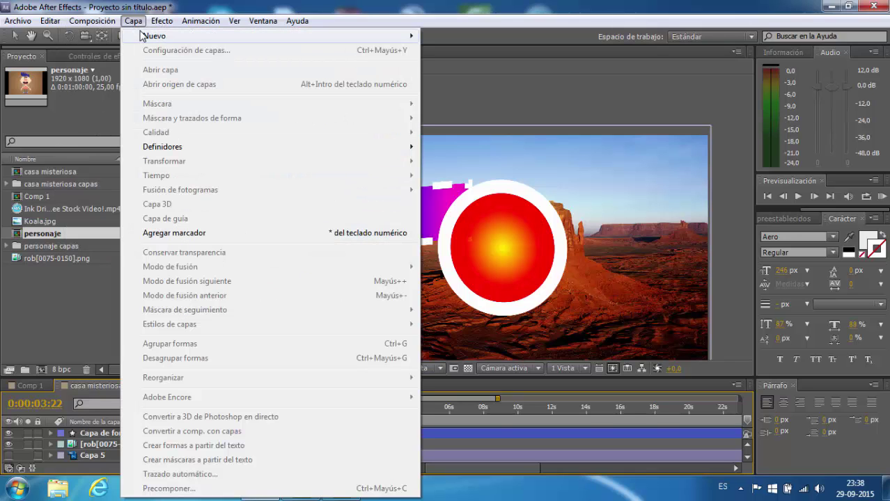
mouse_move(148, 39)
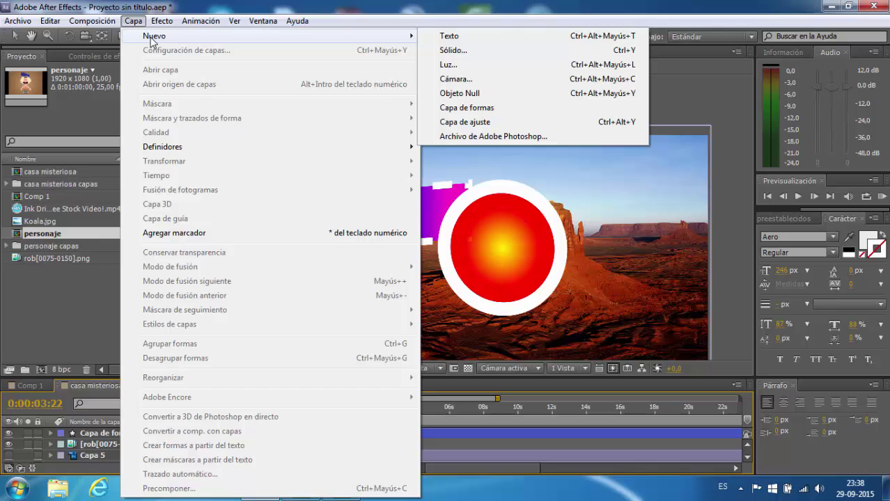
click(511, 111)
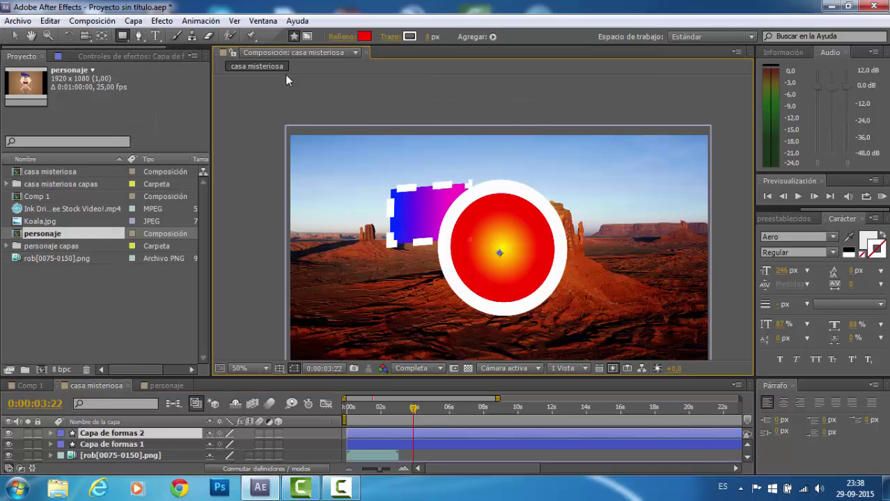
- Make the timeline area taller so more layers show, and activate the Pen tool (Herramienta Pluma)
drag(145, 377, 143, 311)
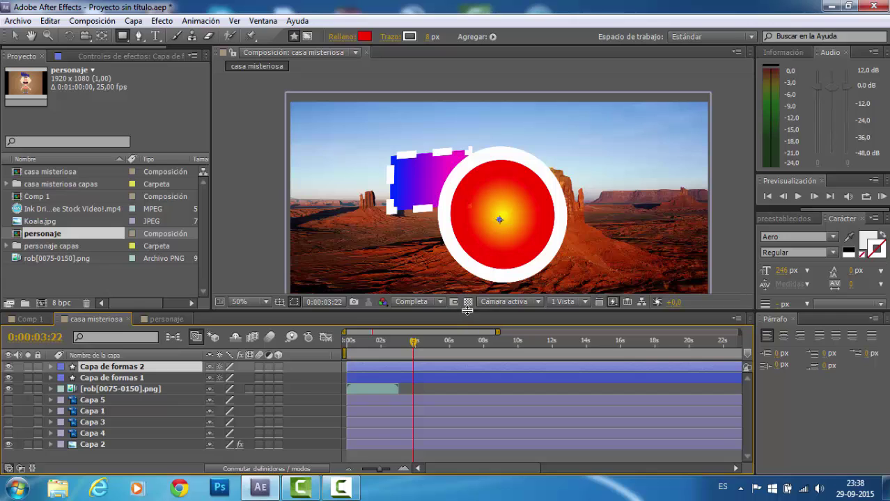
drag(467, 310, 458, 347)
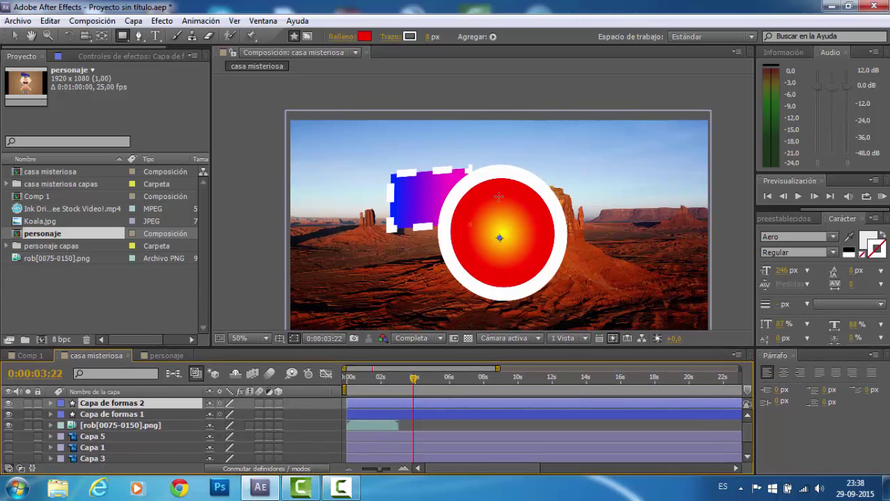
key(space)
drag(510, 201, 497, 165)
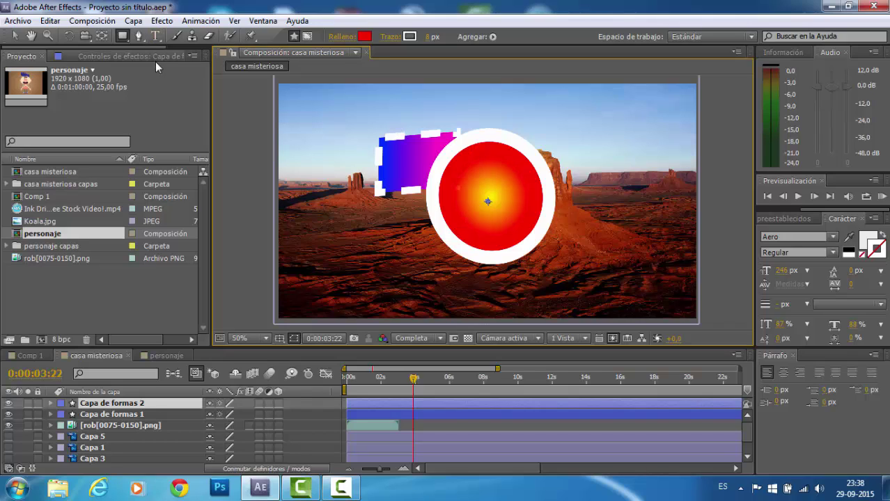
click(121, 38)
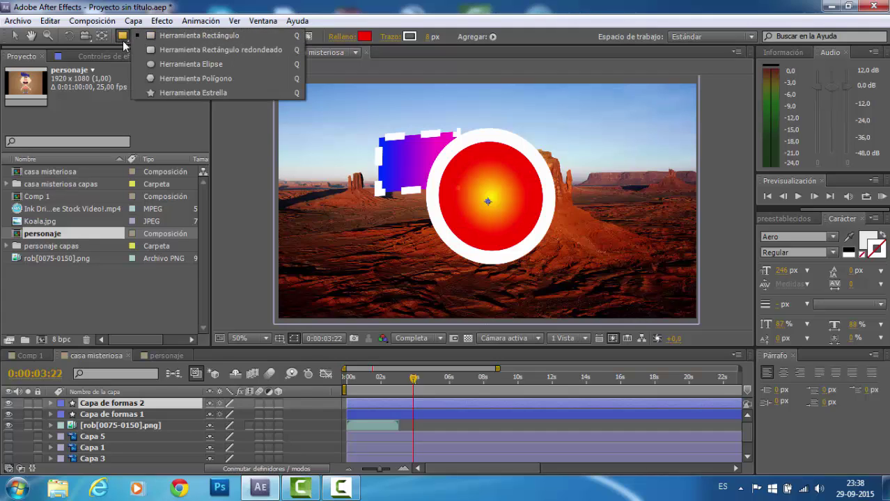
click(139, 36)
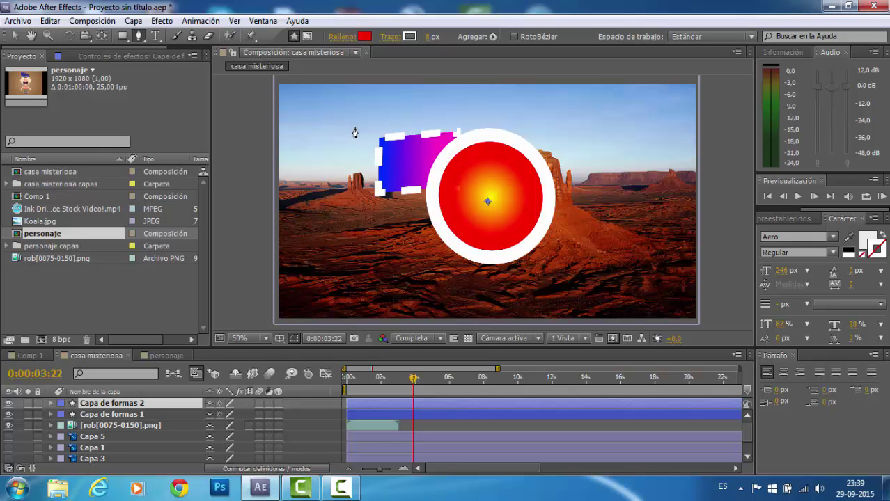
- Draw a closed, mostly curved red shape with the Pen tool across the gradient rectangle and circle
click(354, 127)
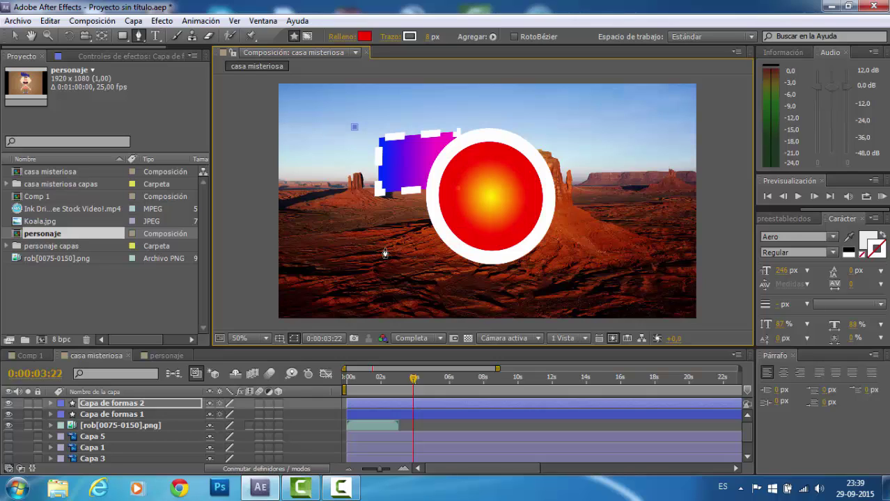
drag(375, 239, 443, 268)
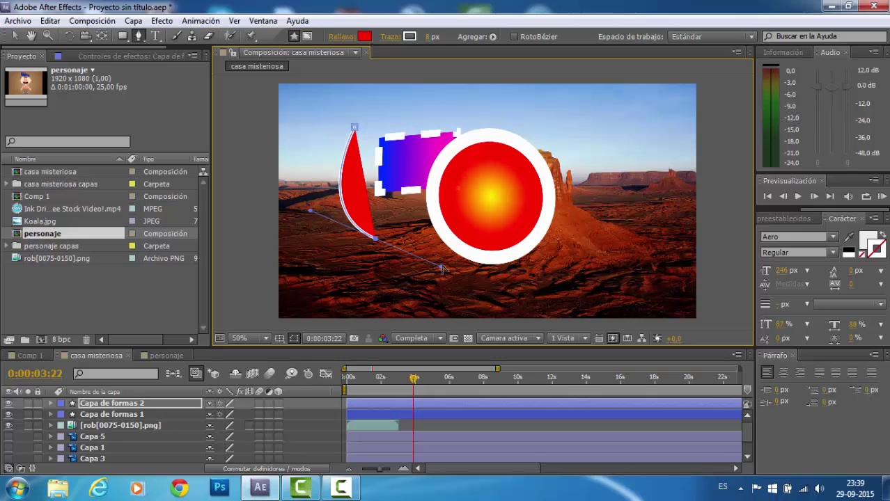
click(468, 204)
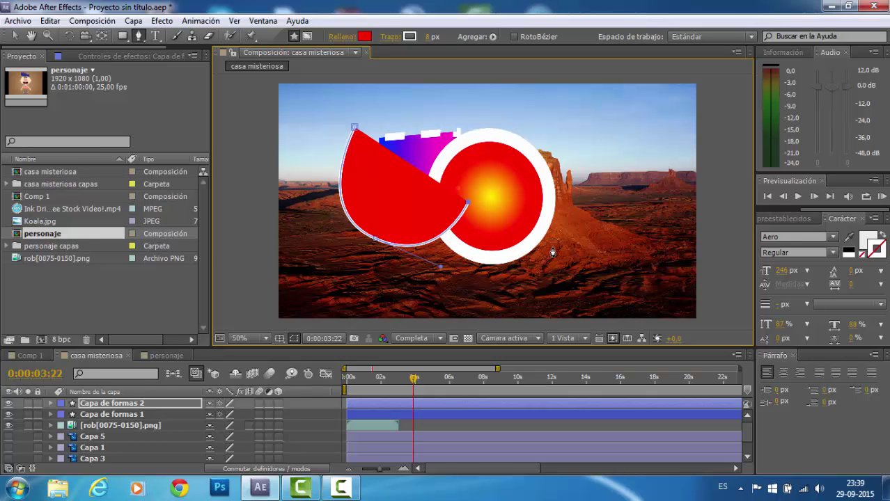
drag(552, 248, 642, 218)
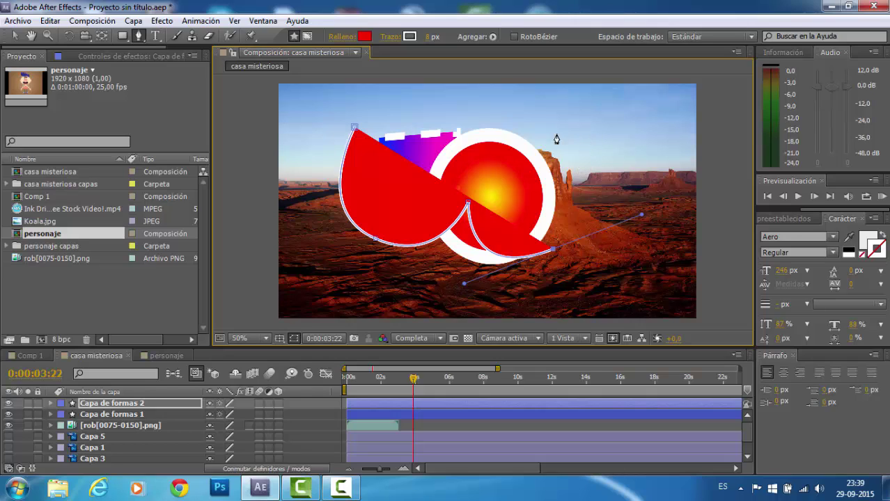
drag(557, 127, 494, 106)
drag(418, 176, 337, 179)
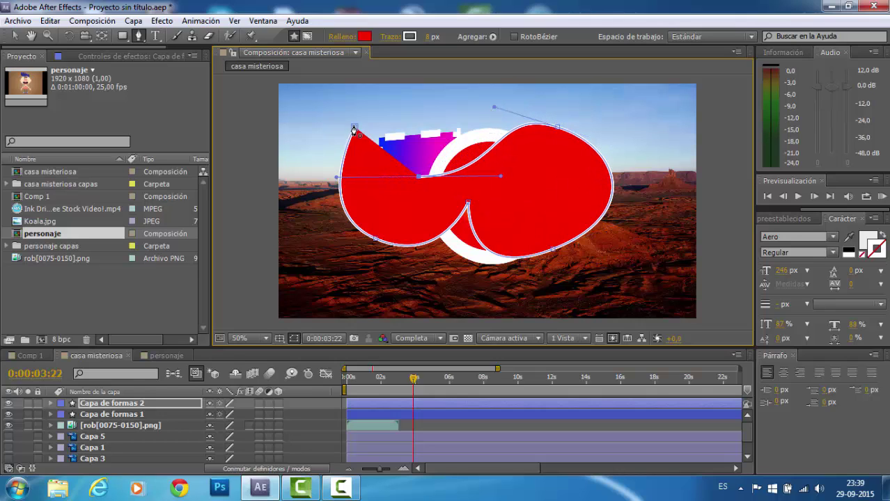
click(356, 130)
drag(356, 130, 299, 136)
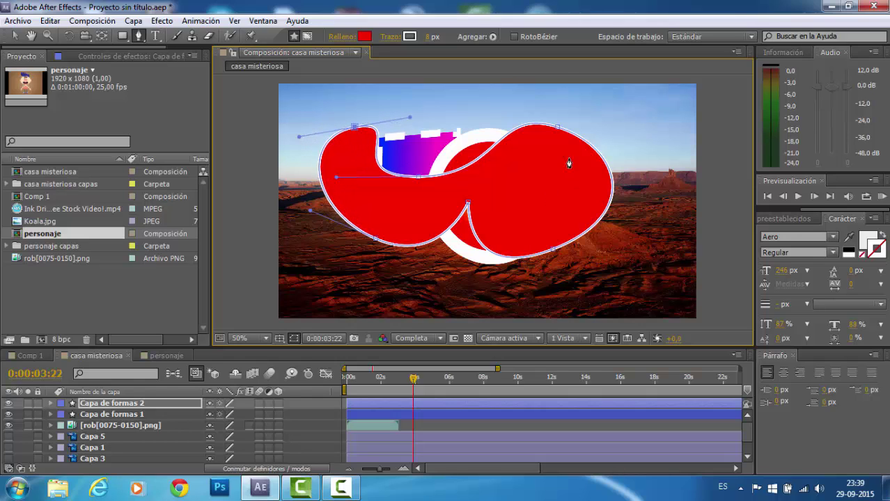
- Undo the segments of the curved shape back to its first vertex
key(ctrl+z)
key(ctrl+z)
key(ctrl+z)
key(ctrl+z)
key(ctrl+z)
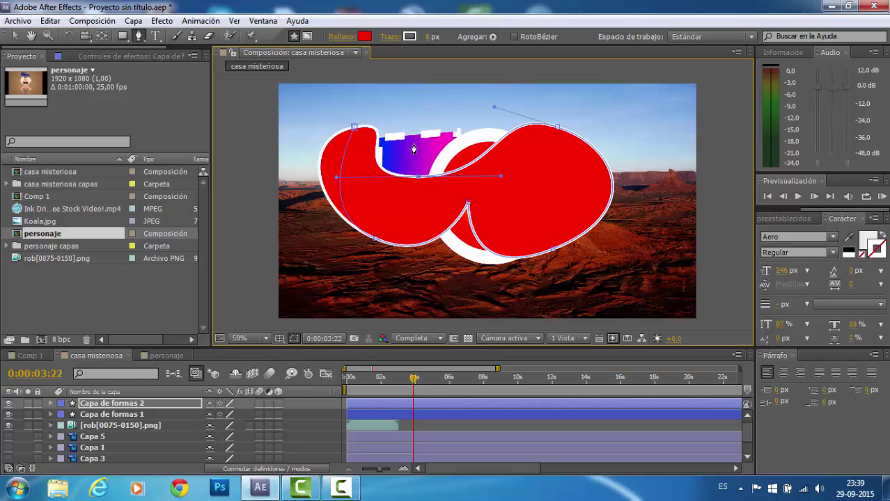
key(ctrl+z)
key(ctrl+z)
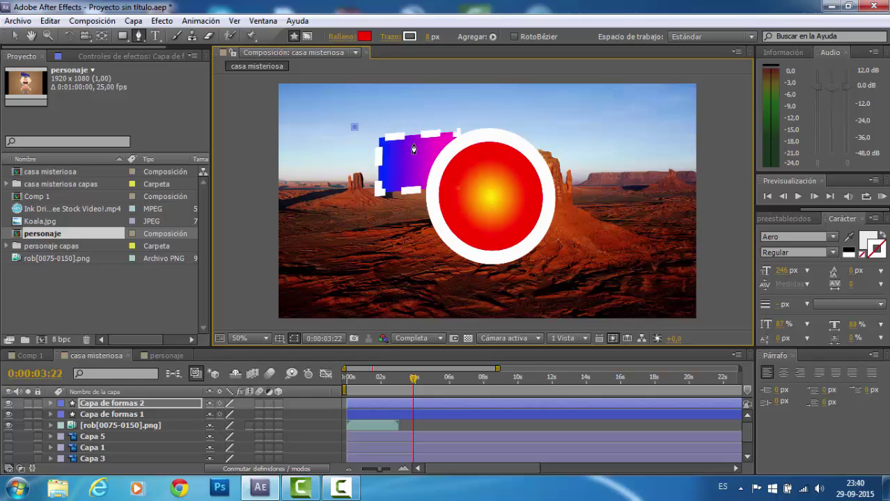
- Draw a closed Pen path over the rectangle and circle, with straight zigzag segments along the bottom and curved segments along the top
click(370, 262)
click(424, 204)
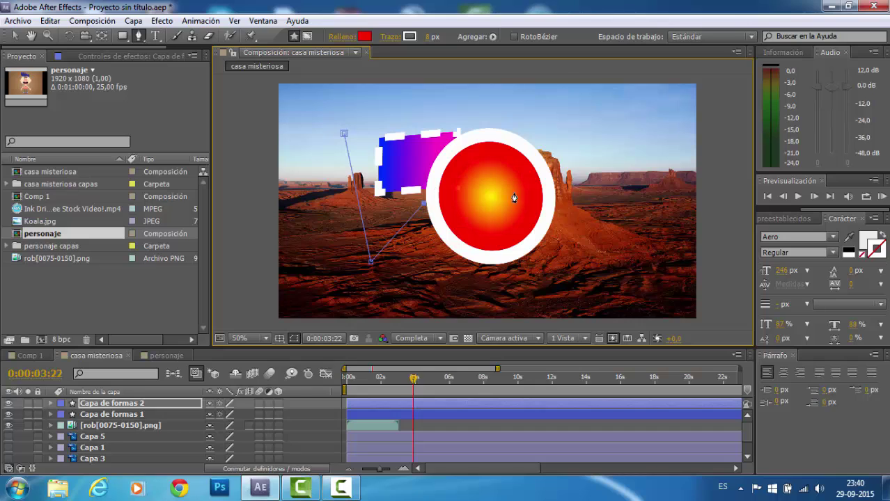
click(518, 266)
click(580, 189)
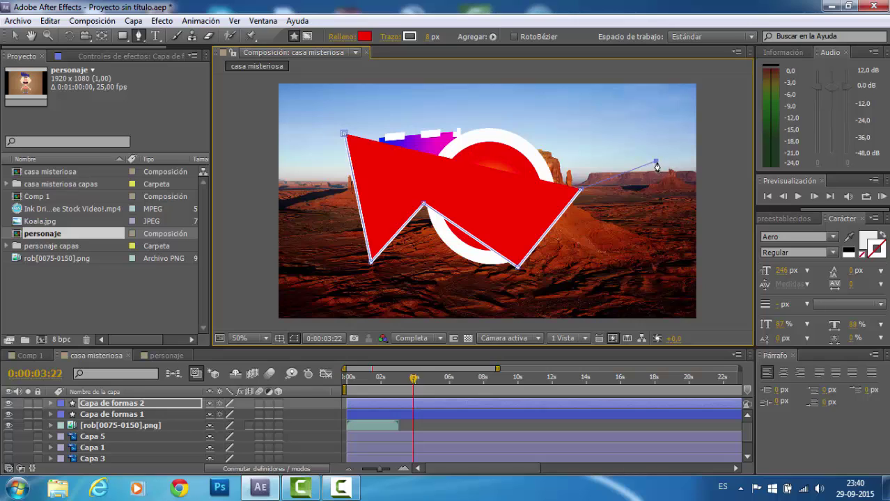
drag(655, 161, 663, 102)
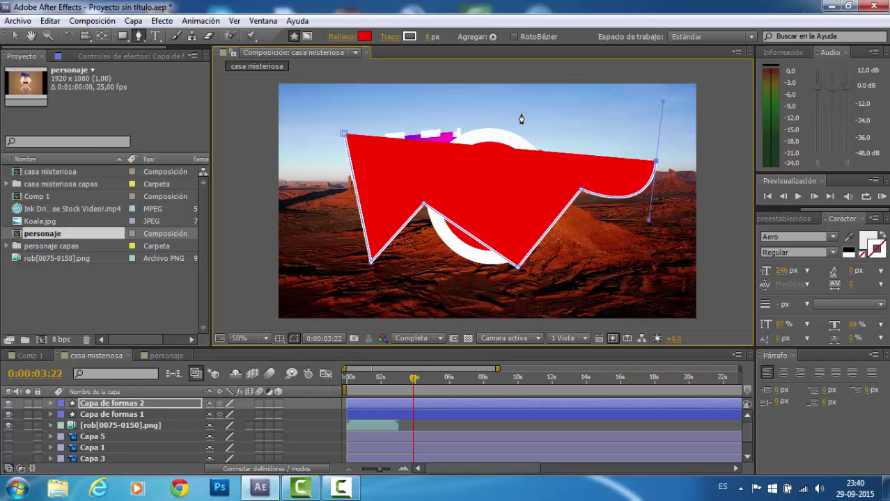
drag(521, 113, 475, 130)
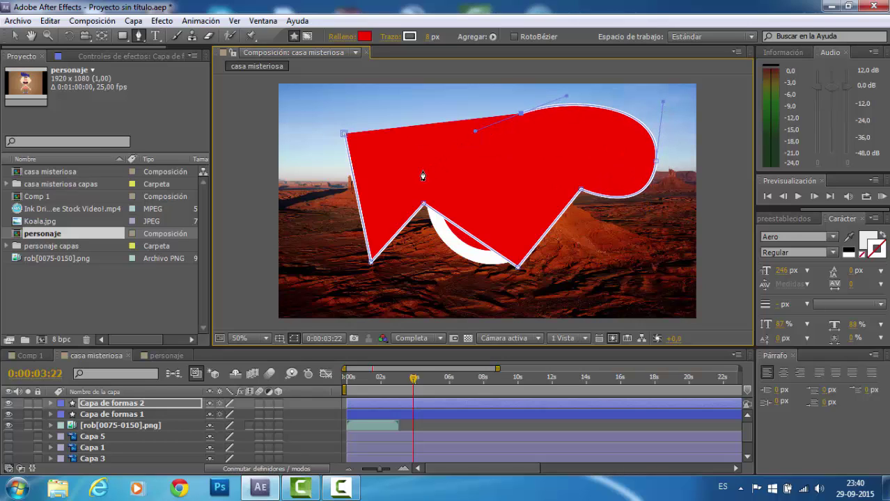
drag(405, 180, 364, 167)
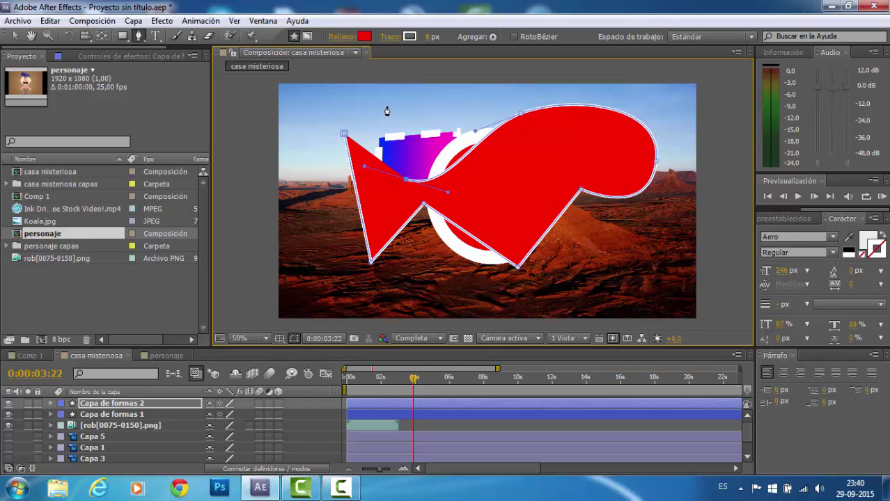
drag(387, 111, 355, 87)
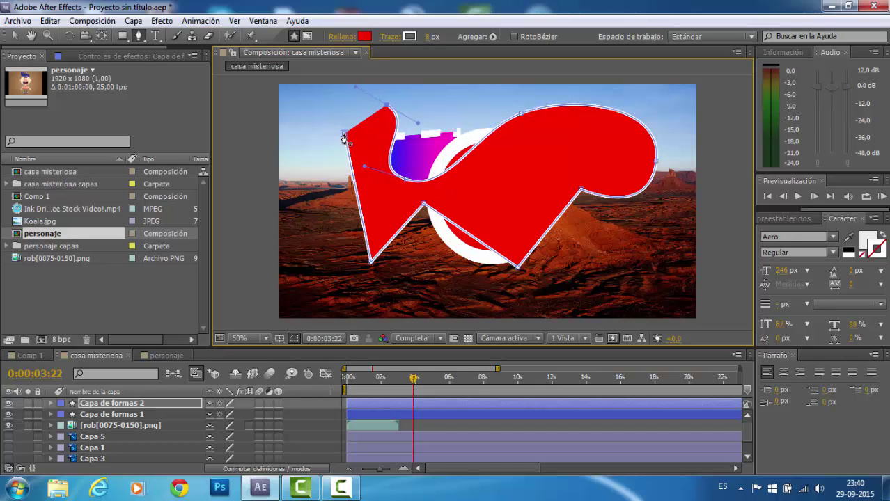
drag(343, 134, 352, 167)
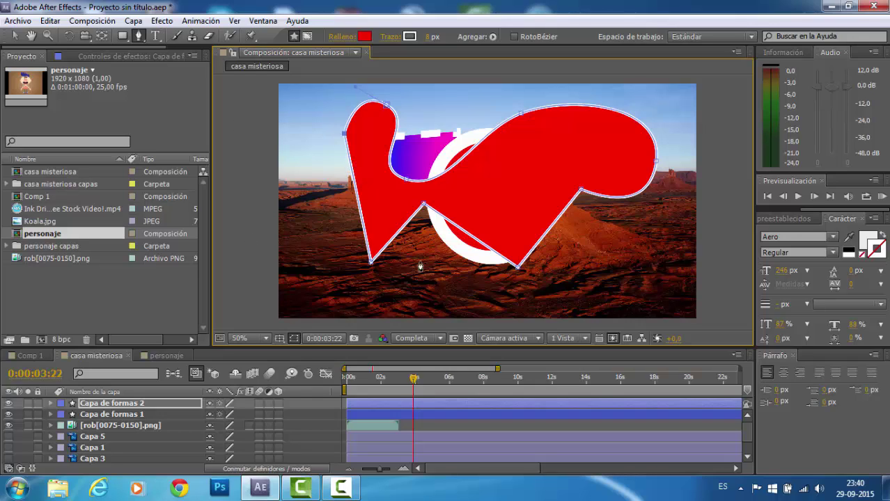
- With the Convert Vertex tool, turn the path's lower-left corner into a smooth curve and its upper-left curved vertex into a sharp corner
click(121, 43)
click(140, 36)
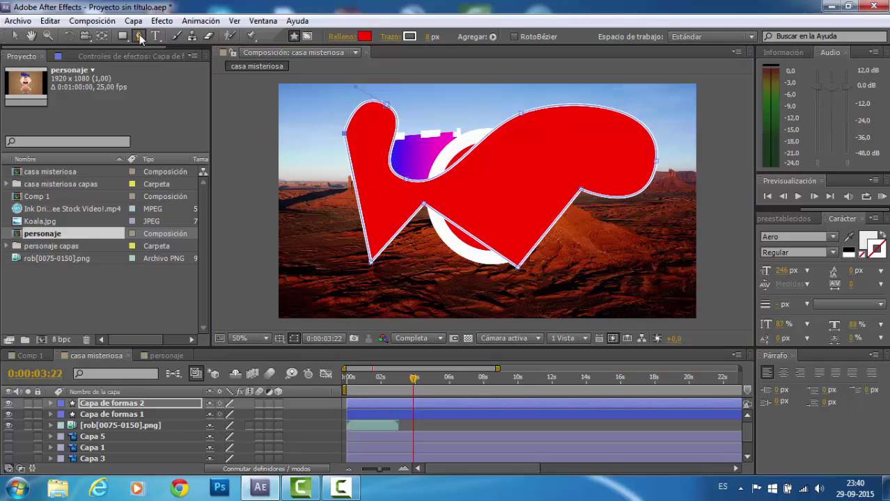
drag(140, 36, 155, 81)
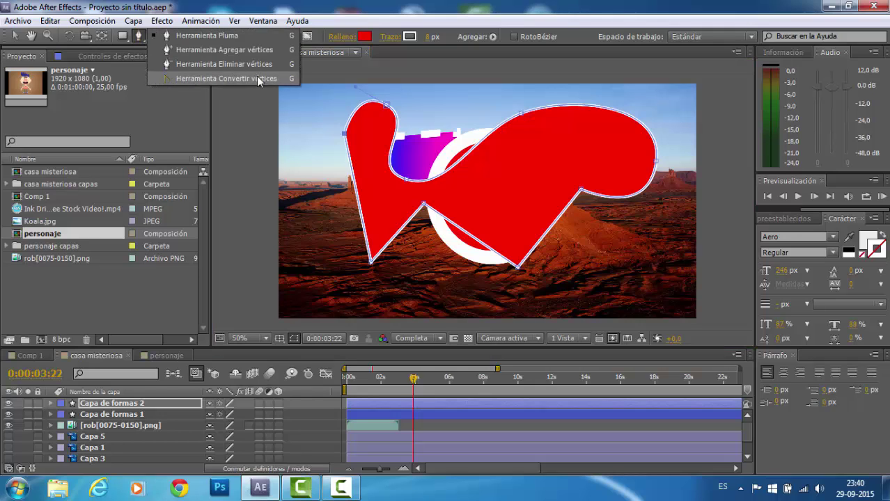
drag(257, 78, 170, 80)
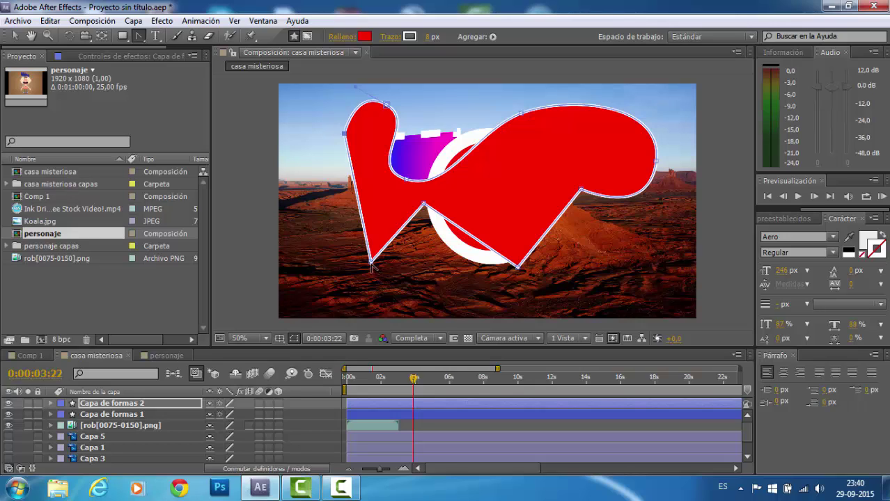
drag(373, 263, 390, 280)
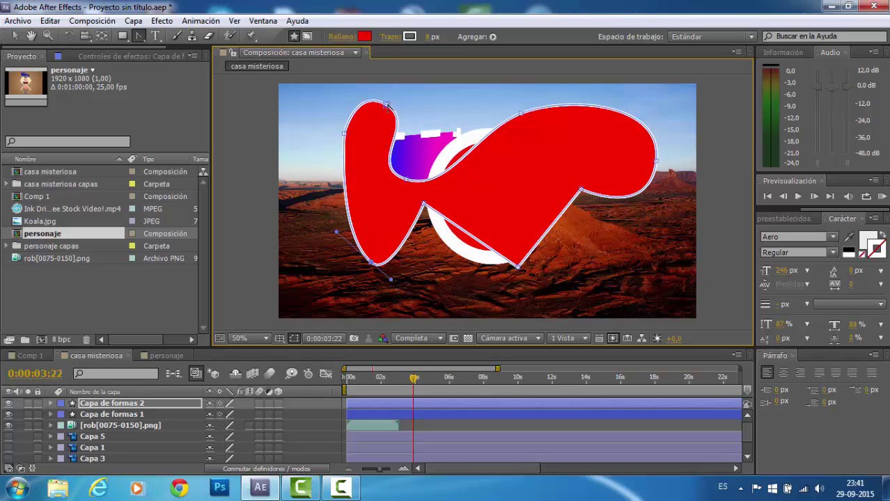
click(385, 107)
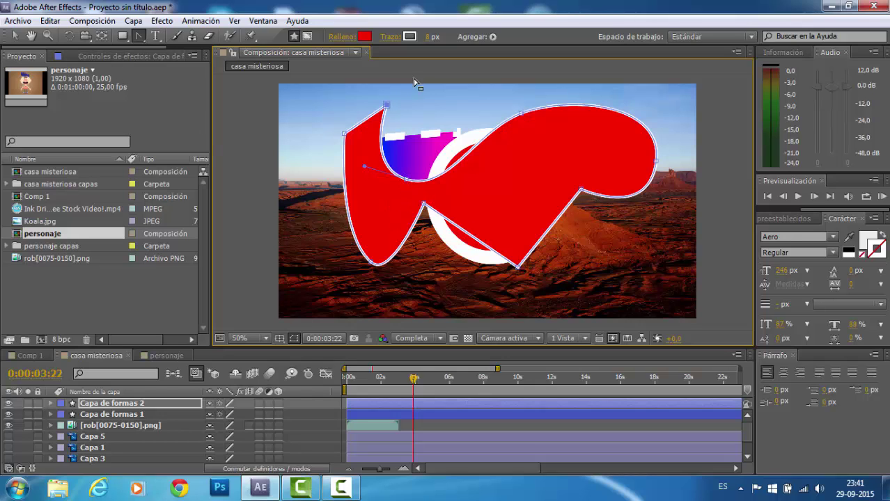
- Add a vertex to the upper-right curve of the red shape's path
click(138, 36)
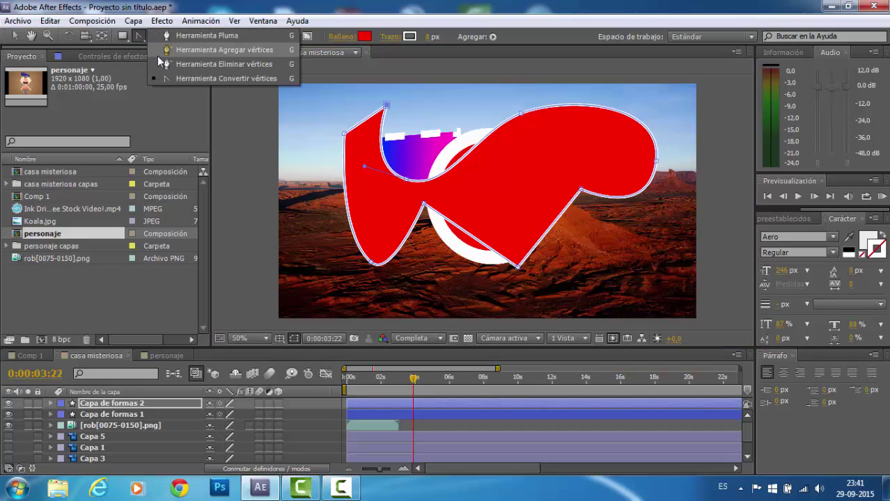
click(194, 37)
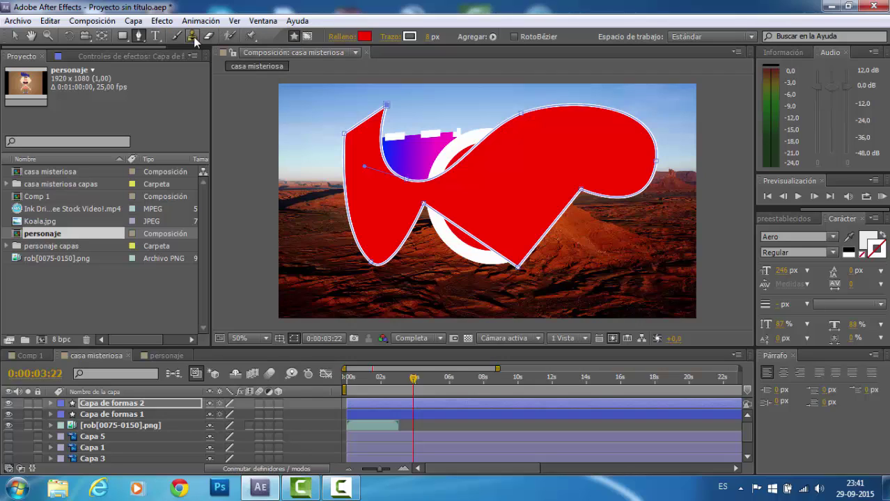
click(600, 109)
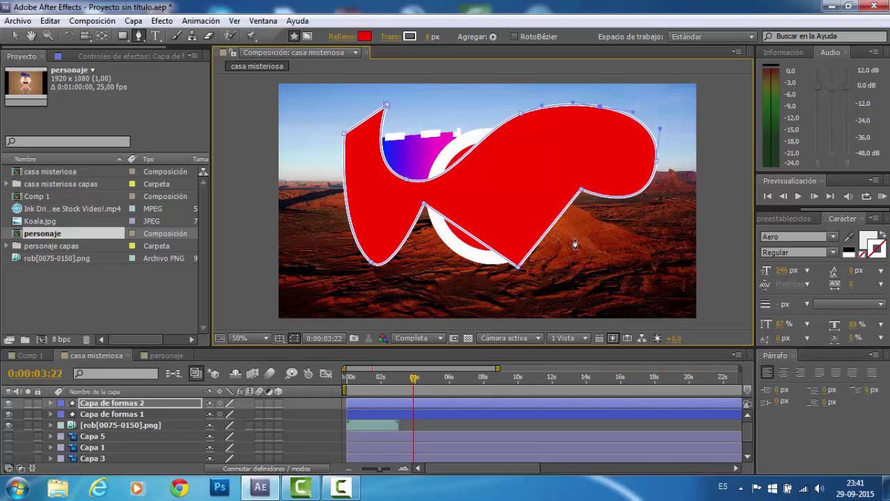
- Delete the inner corner vertex on the shape's right side and add a vertex on the resulting lower-right edge
click(581, 189)
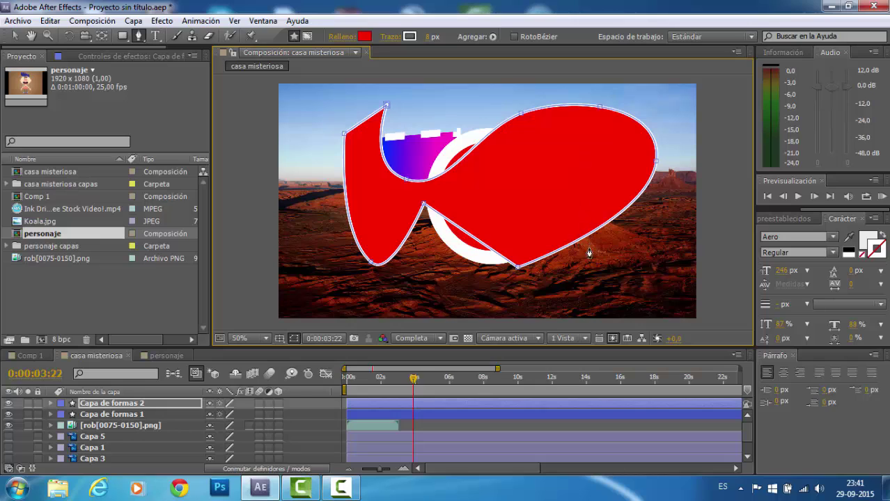
drag(141, 36, 187, 35)
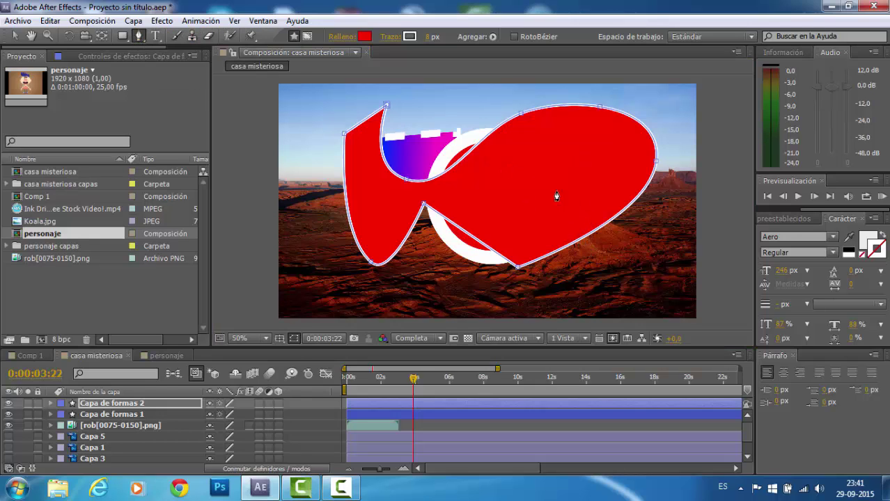
click(590, 239)
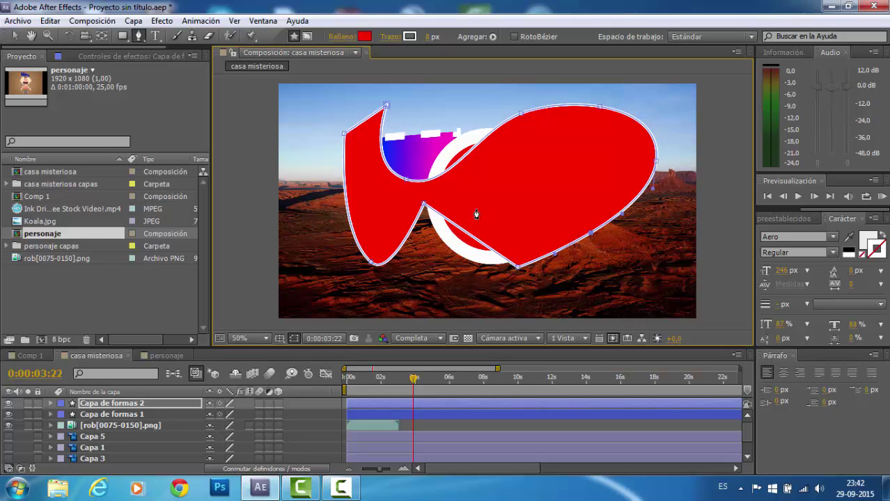
- Delete the red shape's upper-left peak vertex and move the remaining upper-left corner vertex slightly outward
click(386, 108)
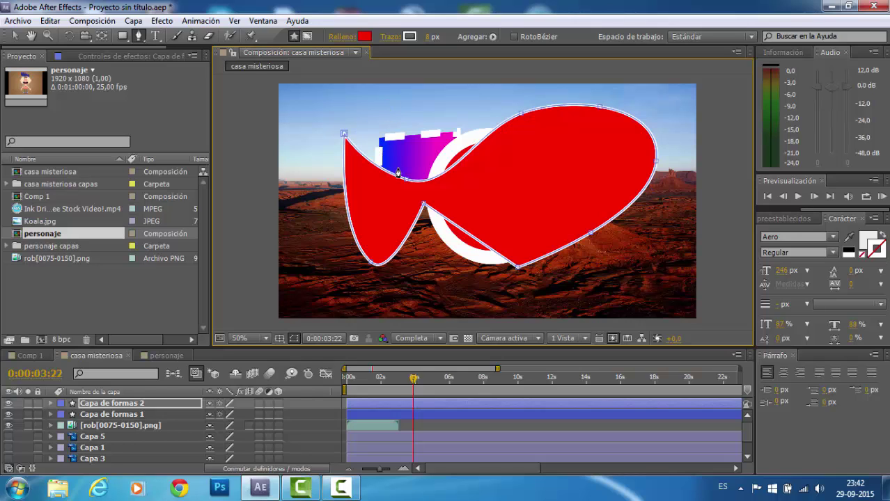
click(14, 36)
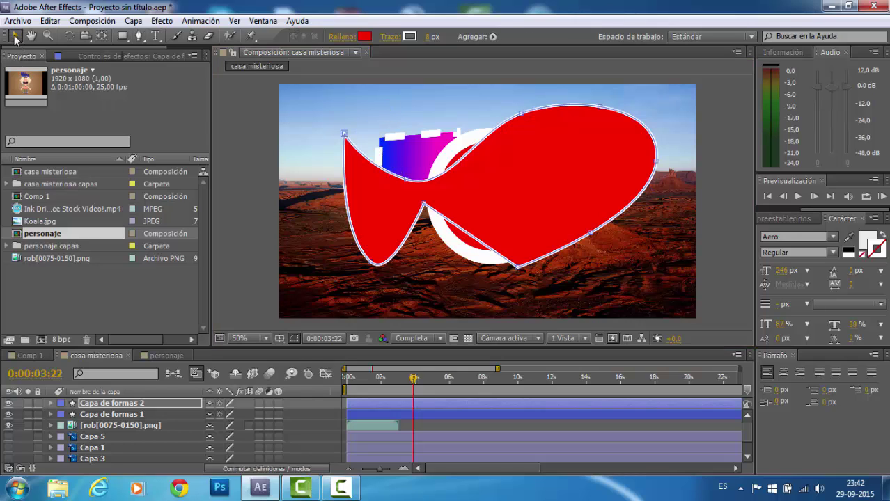
click(344, 133)
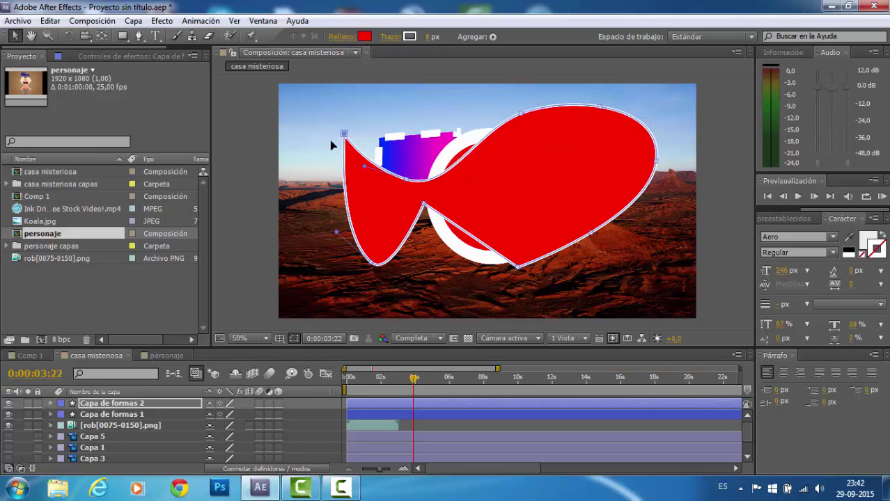
drag(344, 133, 325, 138)
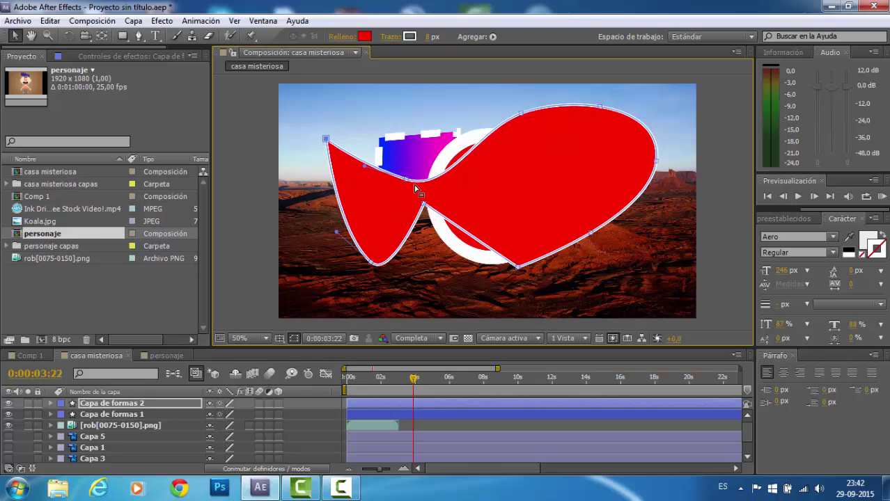
- Reshape the red path by moving three vertices along its upper edge and three along its lower edge into a wavy outline
drag(407, 179, 421, 146)
drag(476, 132, 441, 208)
drag(522, 120, 559, 204)
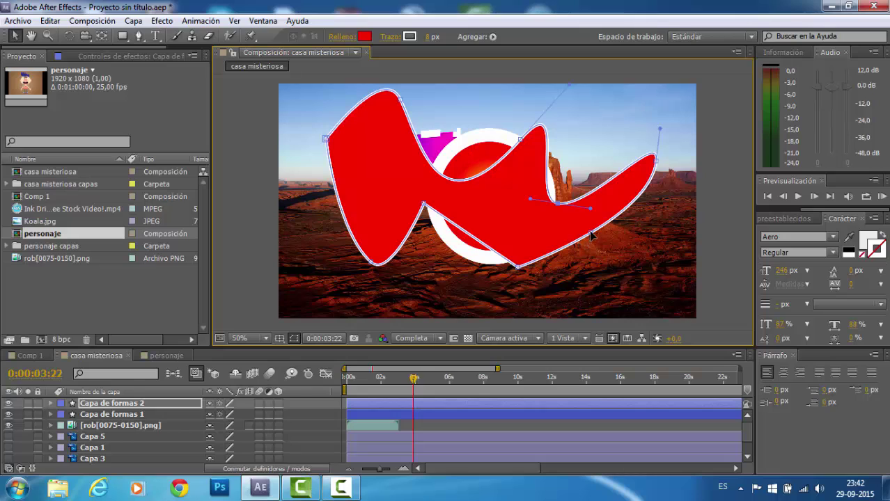
drag(590, 237, 592, 284)
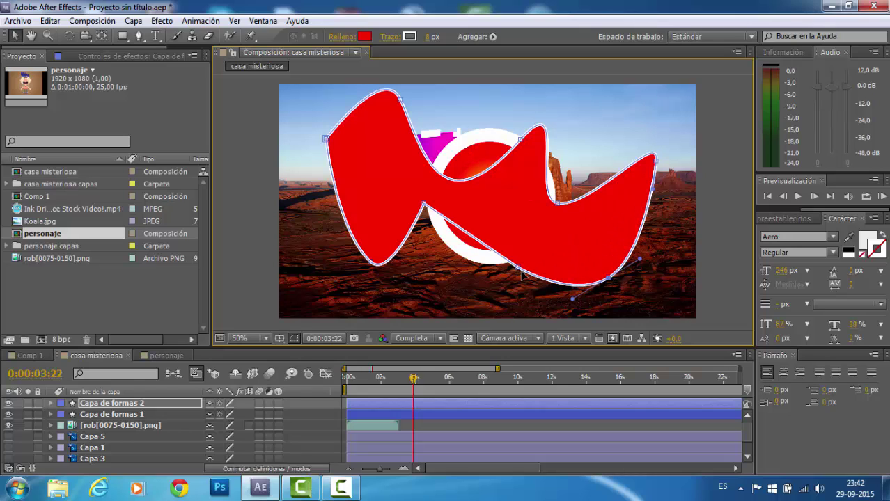
drag(519, 270, 465, 261)
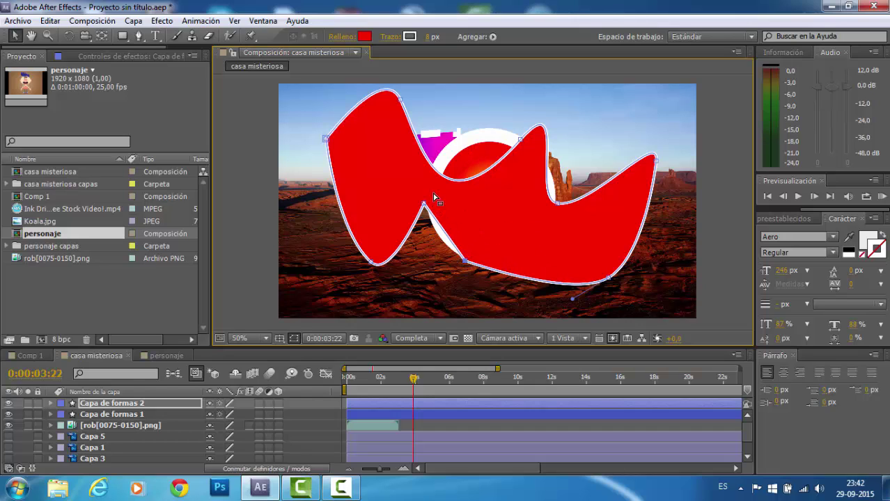
drag(424, 204, 385, 156)
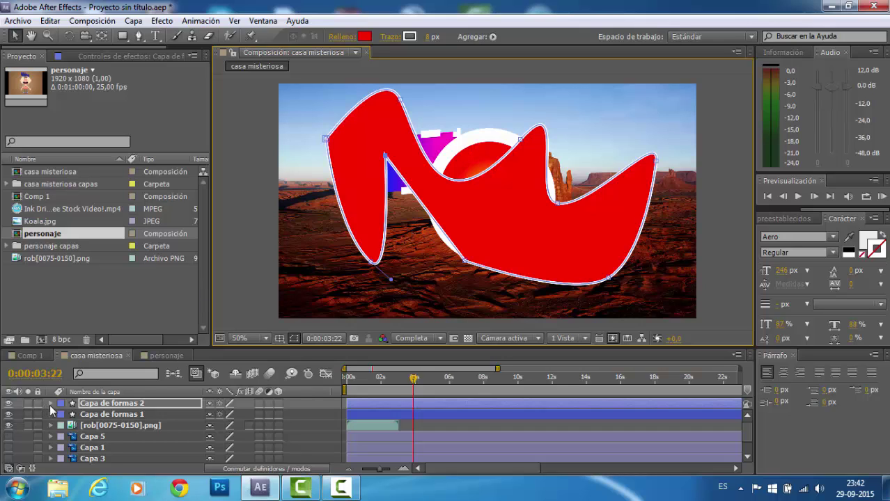
- Expand the Capa de formas 2 contents down to Forma 1's properties and enlarge the timeline area to show them
click(111, 404)
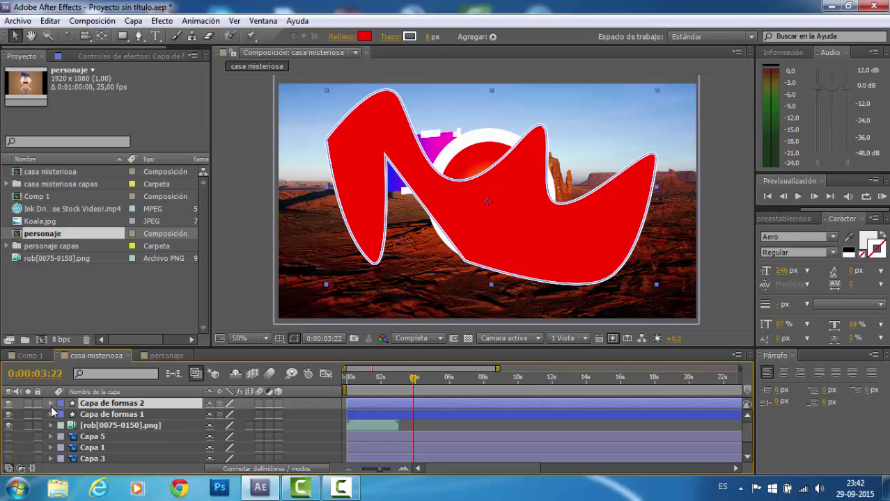
click(50, 403)
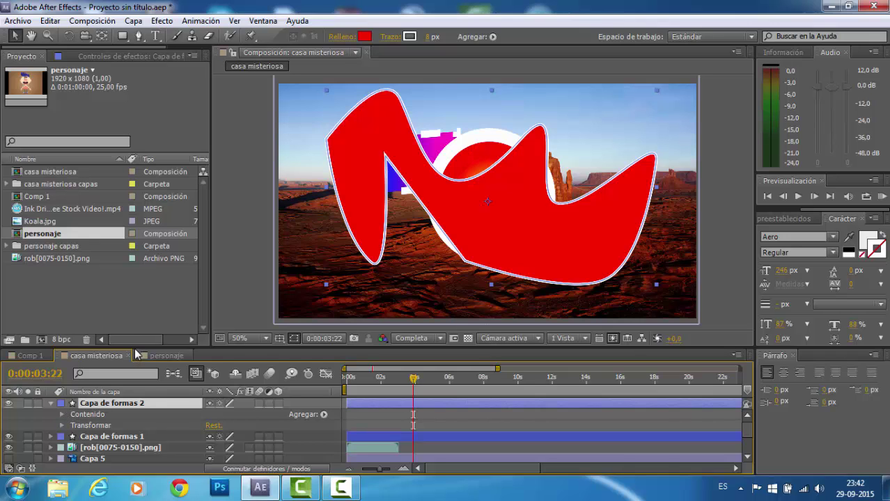
drag(134, 348, 134, 326)
click(62, 393)
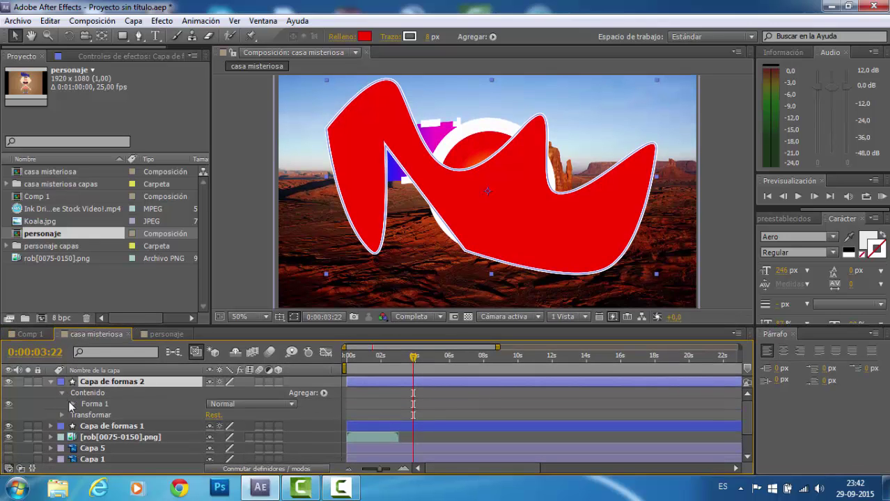
click(94, 405)
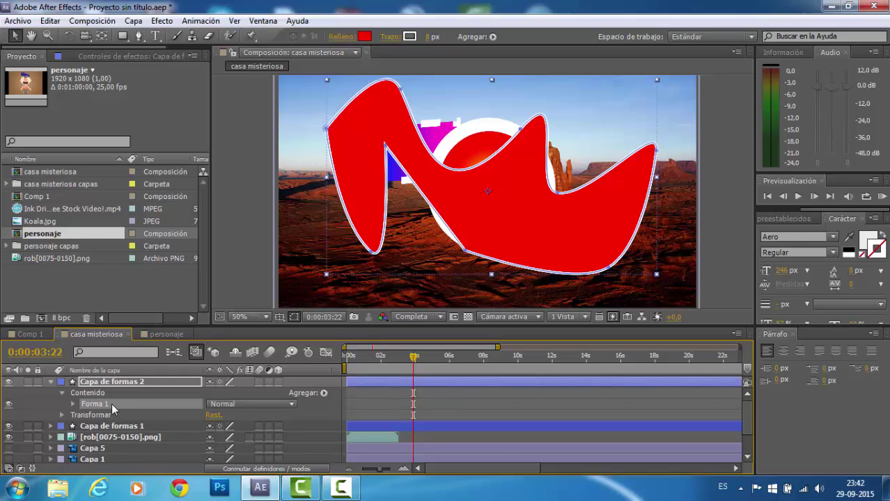
click(73, 405)
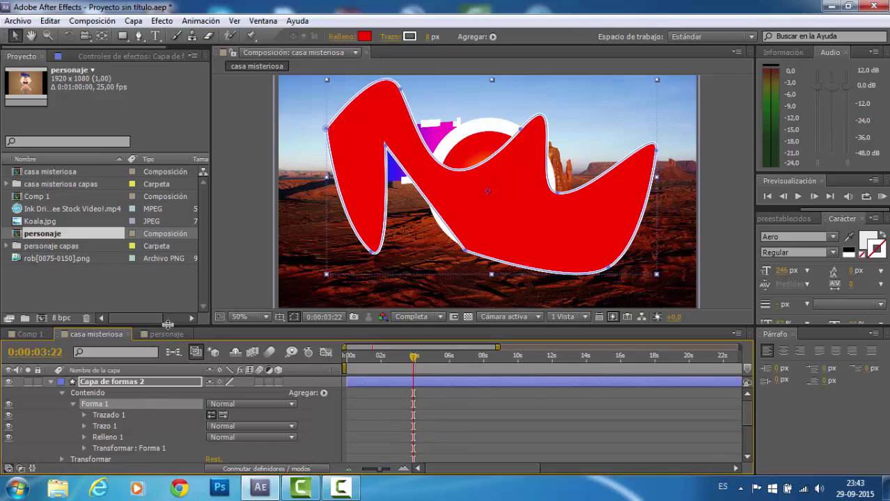
drag(168, 324, 168, 298)
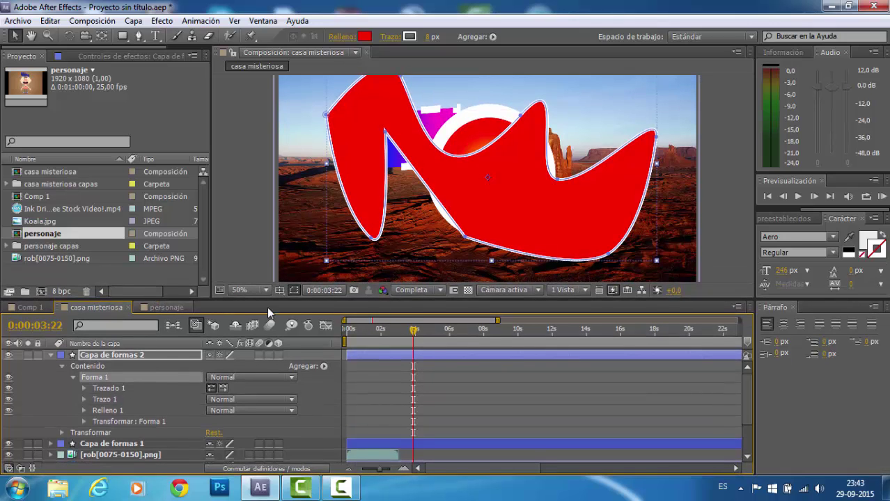
- Set a first keyframe for the Trazado property of Trazado 1 at 0:00:00:00
key(Home)
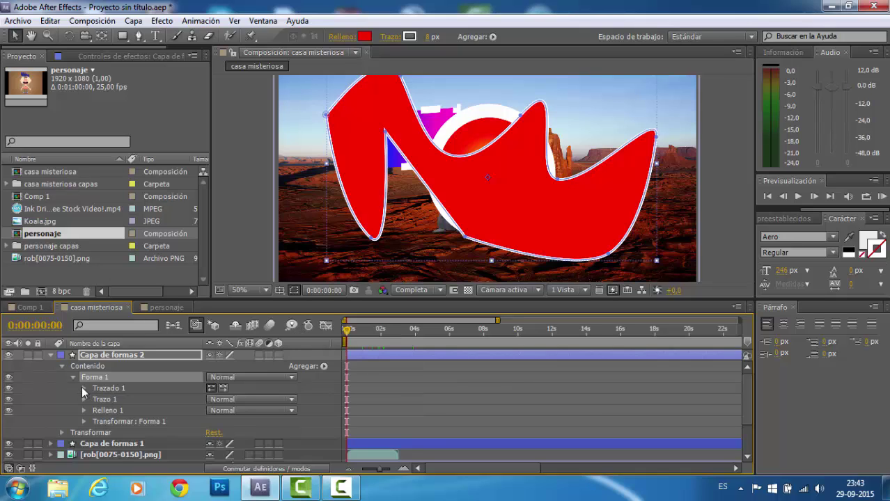
click(83, 388)
click(109, 392)
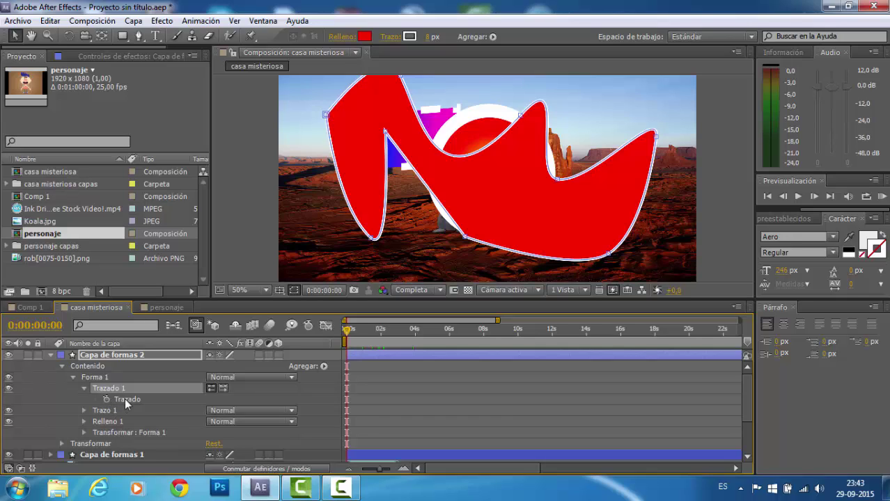
click(124, 399)
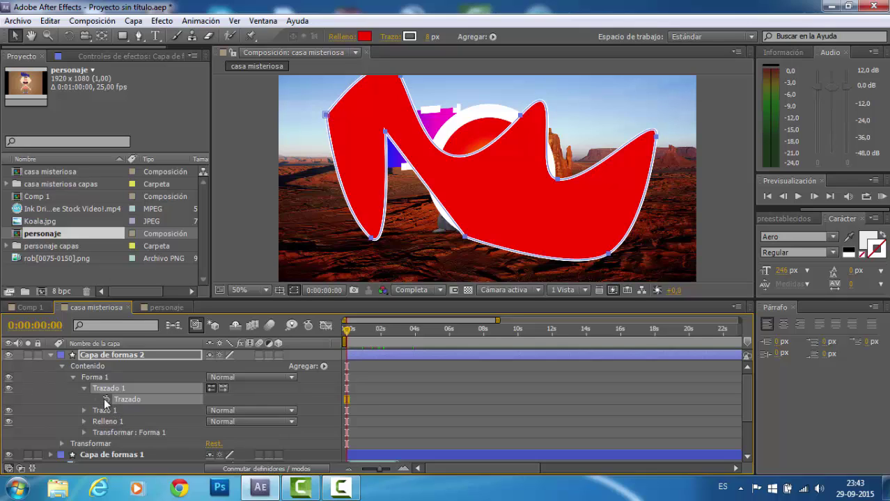
click(104, 398)
- At 0:00:03:05, move two lower and two upper path vertices to keyframe a different shape, and return to 0:00:00:00
drag(348, 333, 401, 335)
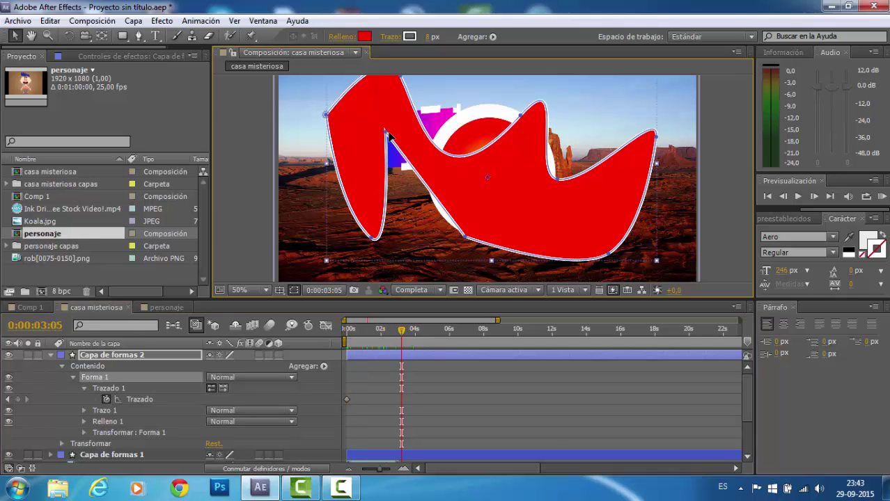
drag(385, 131, 406, 189)
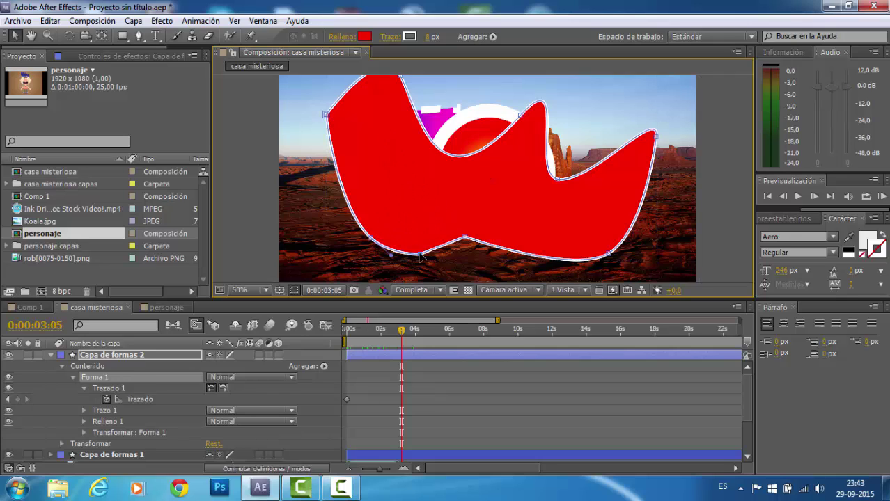
click(465, 238)
drag(466, 238, 513, 181)
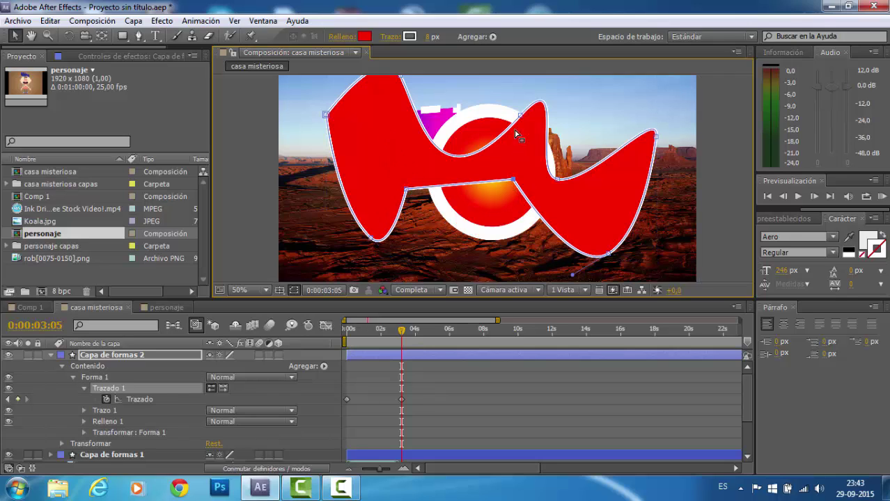
drag(515, 117, 459, 94)
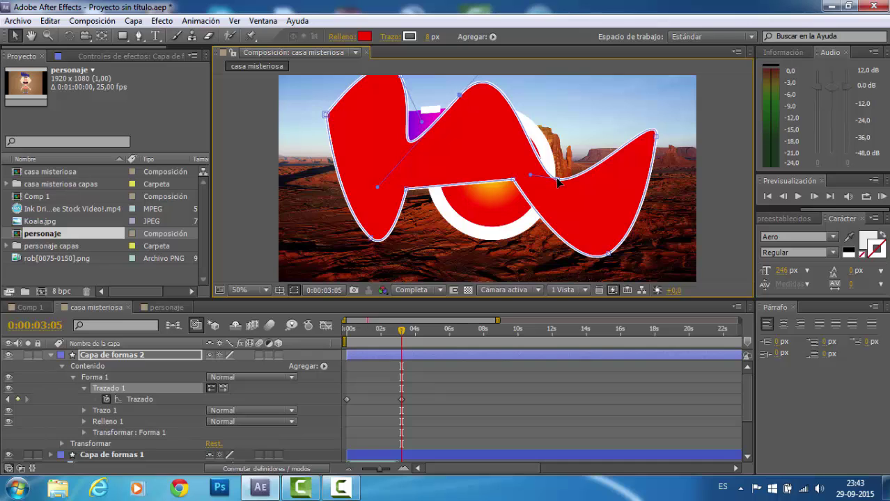
drag(557, 180, 592, 237)
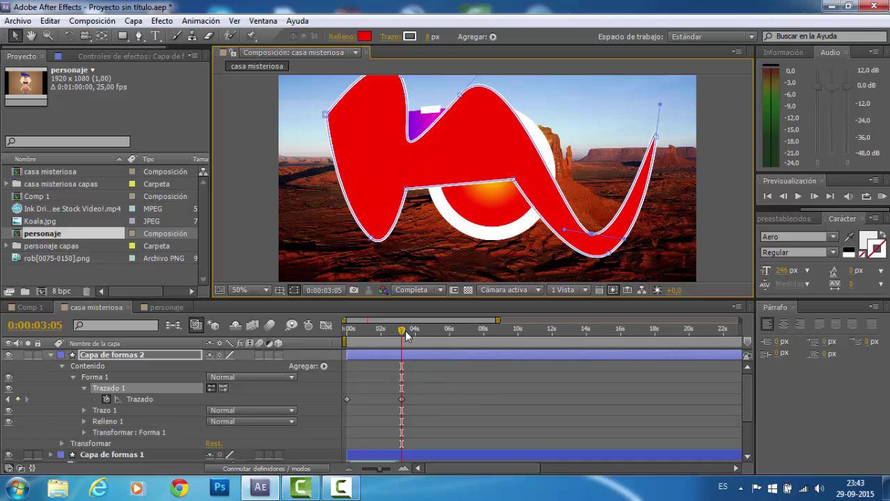
drag(405, 330, 336, 368)
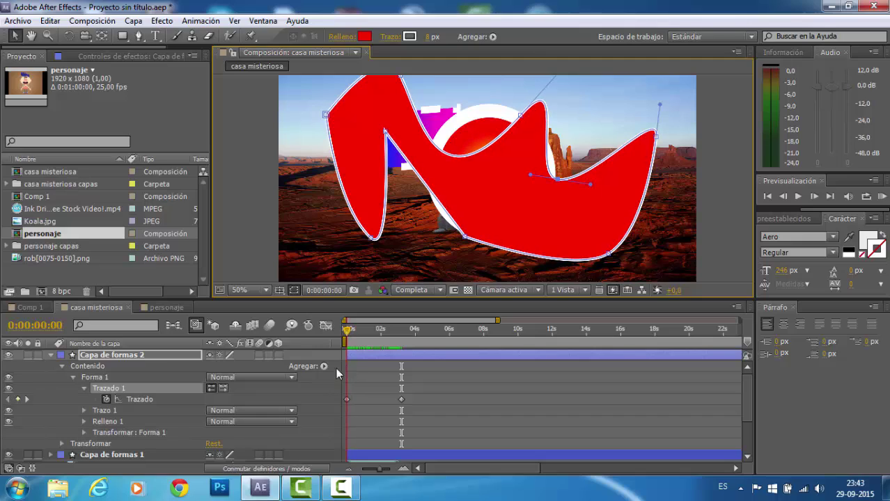
- Examine the stroke properties under Trazo 1, such as color, opacity, width, line cap, line join and dashes
click(85, 388)
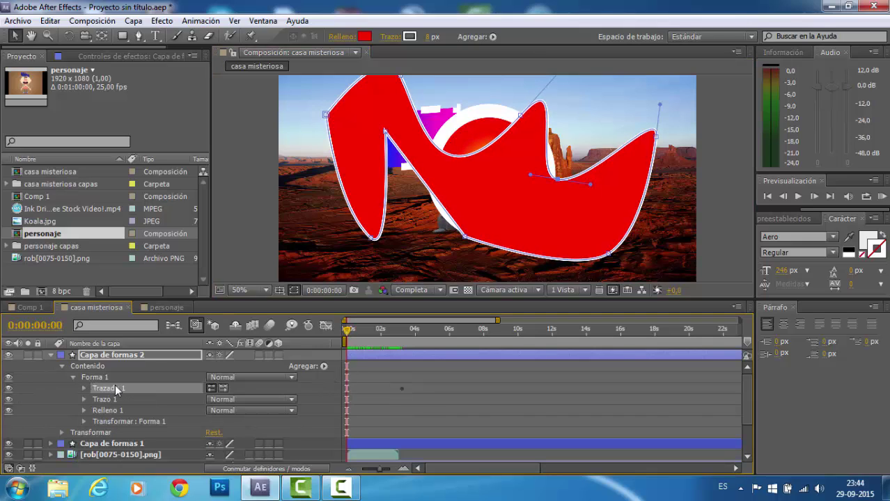
click(84, 388)
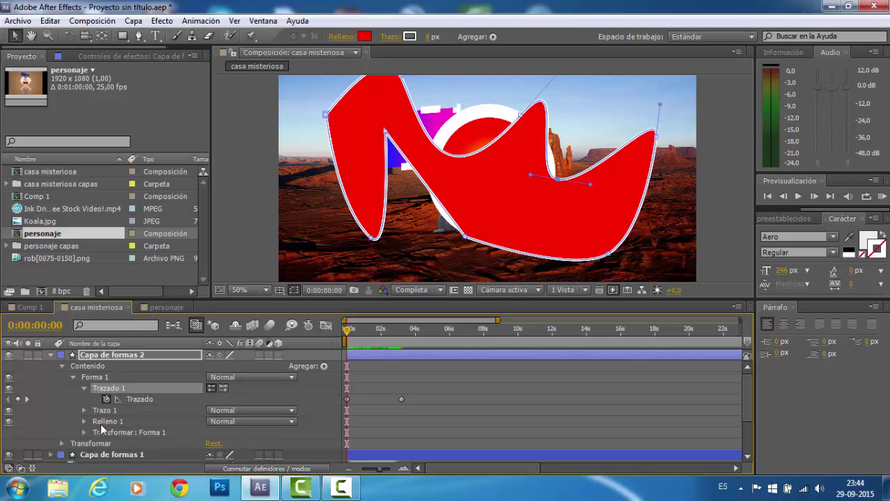
click(98, 409)
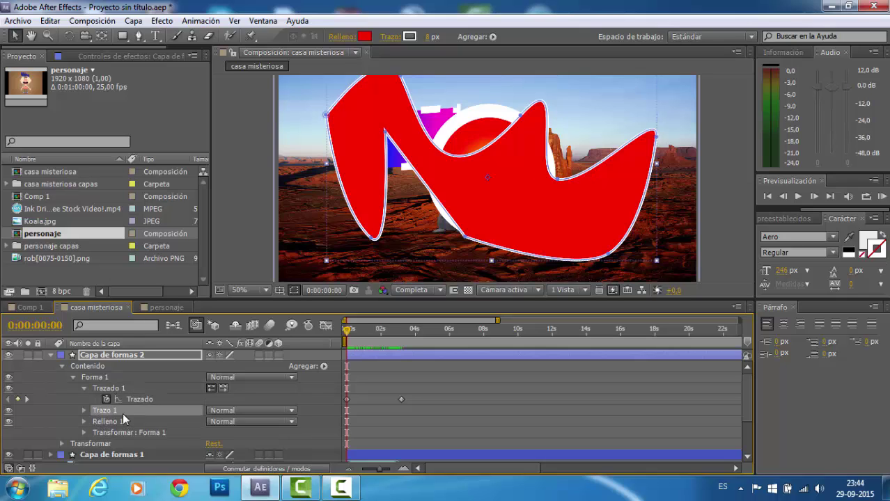
scroll(141, 401, down, 1)
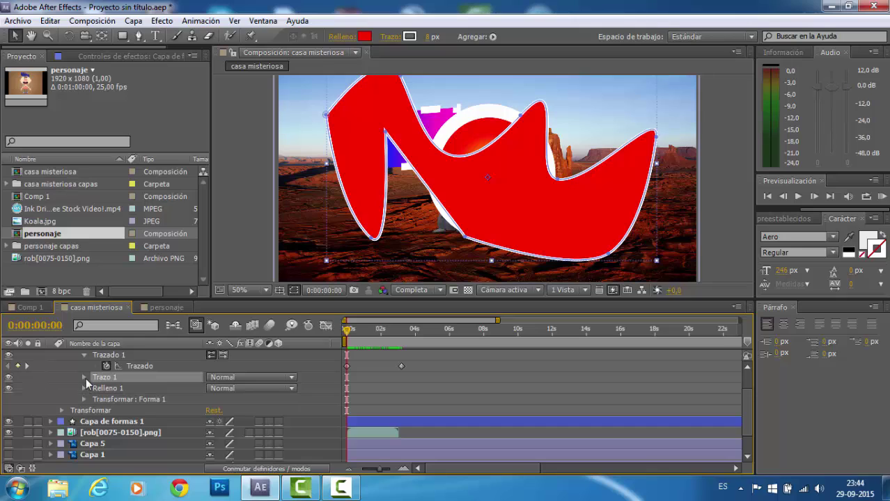
click(83, 377)
scroll(98, 399, down, 1)
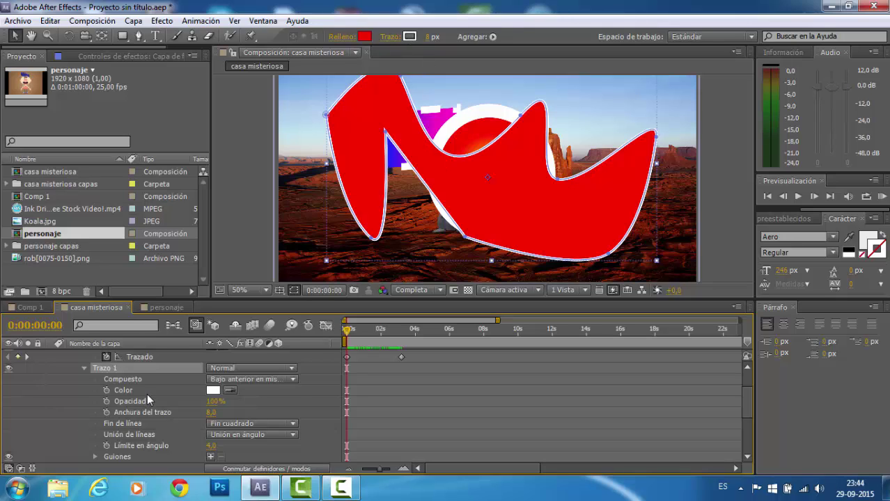
scroll(147, 394, down, 3)
scroll(147, 393, up, 6)
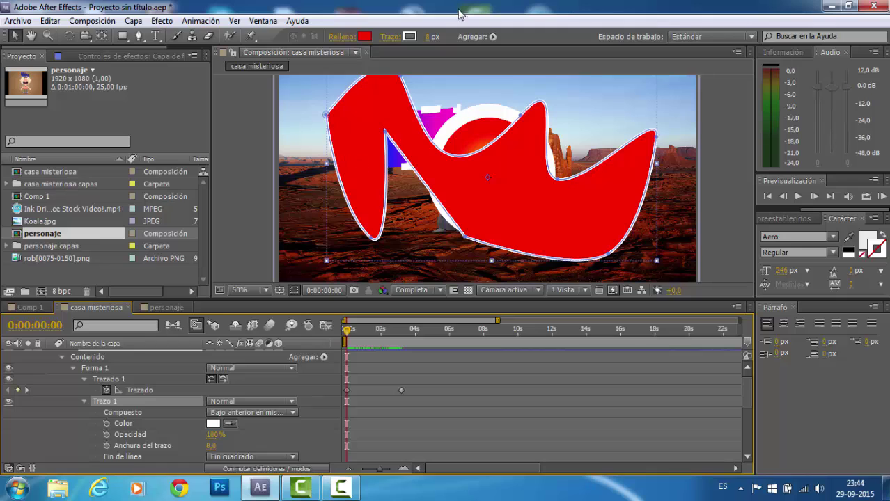
scroll(125, 408, down, 2)
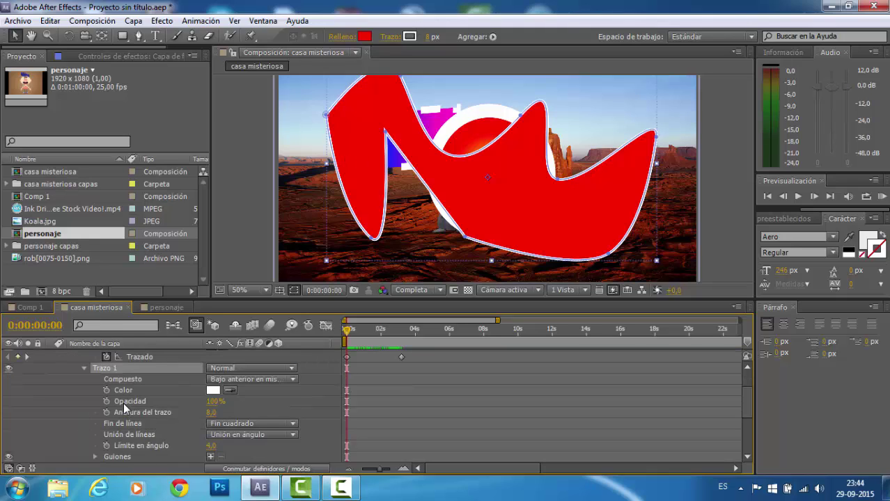
scroll(126, 406, up, 2)
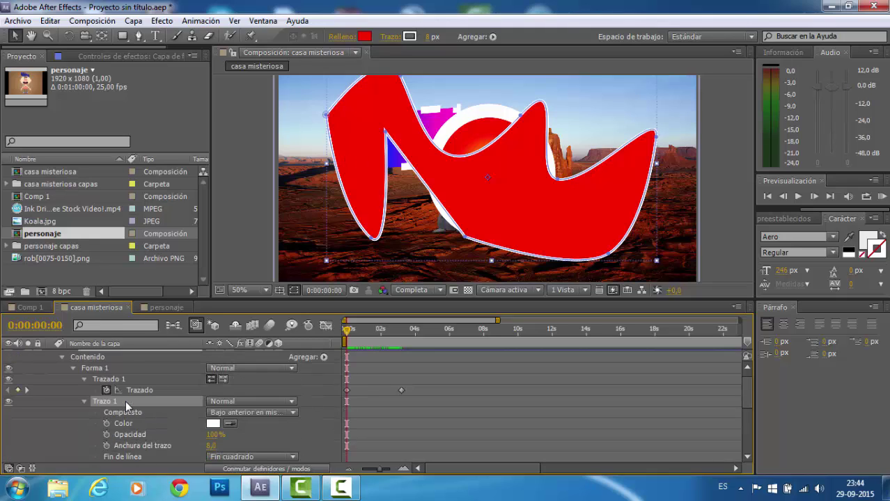
click(84, 401)
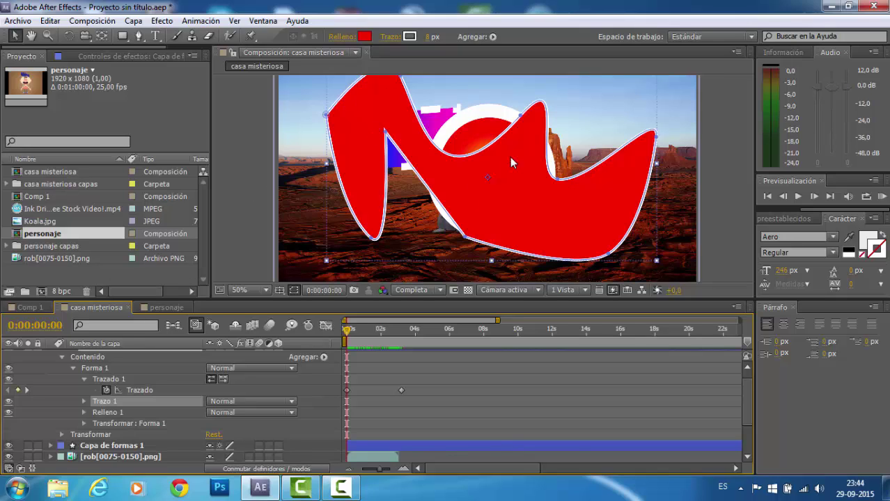
- Examine the fill properties under Relleno 1 and the transform properties of Forma 1
scroll(125, 413, down, 1)
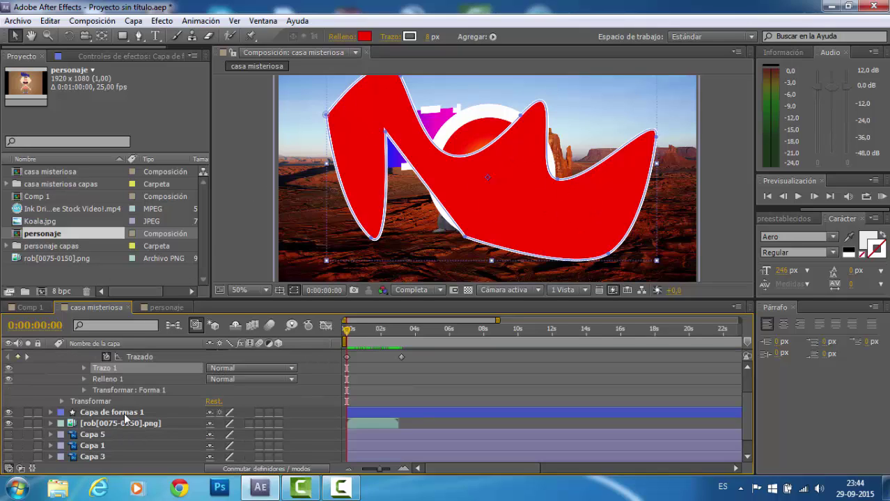
click(84, 379)
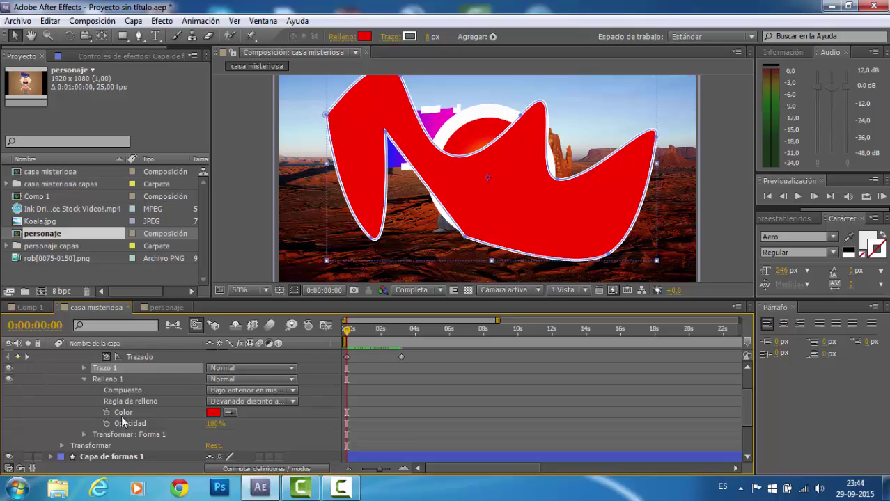
click(84, 435)
scroll(144, 412, up, 1)
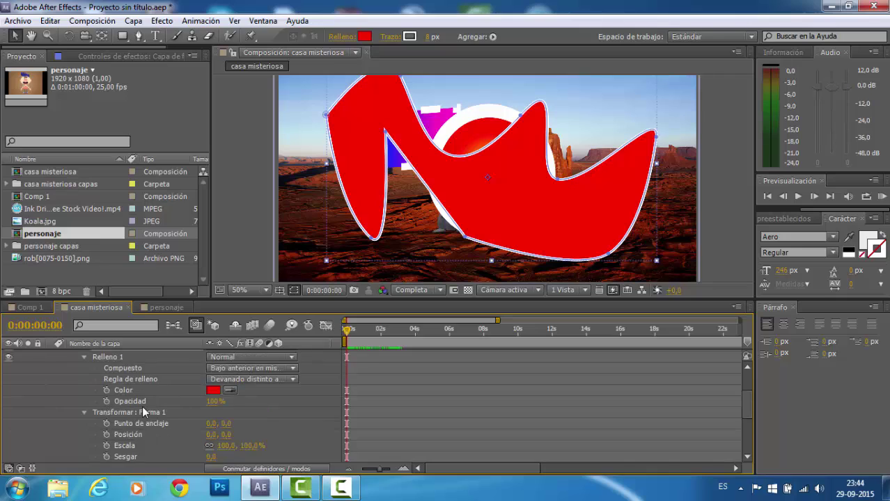
- Set Forma 1's transform to position -8,0, skew -2, skew axis -16° and rotation -13°, and lower its opacity
scroll(143, 412, down, 2)
scroll(143, 412, up, 1)
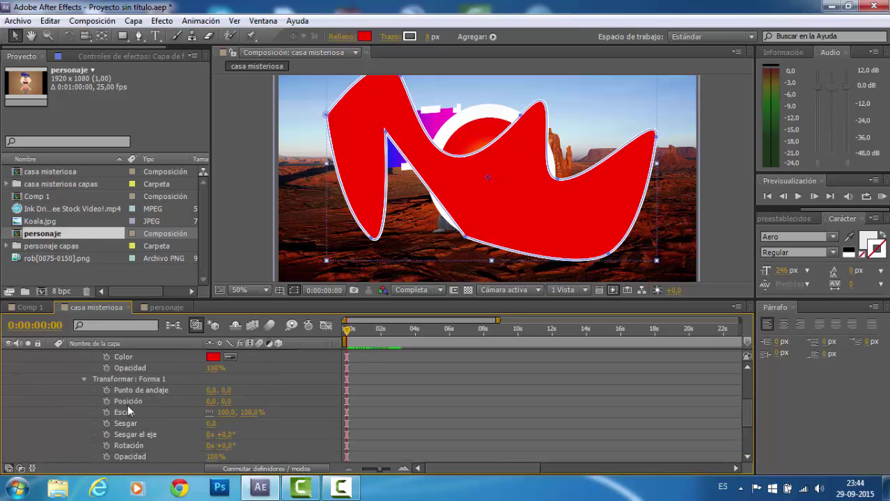
drag(225, 403, 199, 451)
scroll(198, 451, down, 1)
mouse_move(224, 418)
mouse_down()
mouse_move(223, 437)
mouse_move(210, 423)
mouse_move(234, 423)
mouse_up()
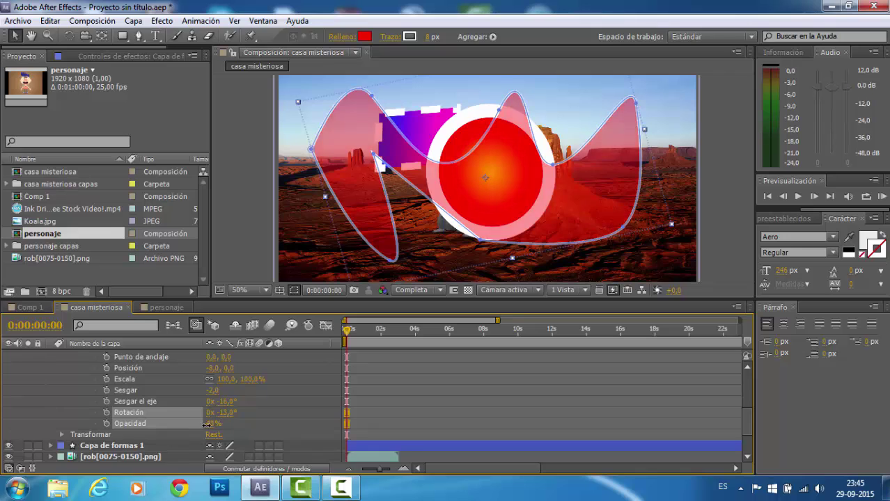
- Collapse the Transformar: Forma 1 and Relleno 1 groups of Capa de formas 2, keeping Trazado 1 expanded
scroll(163, 392, up, 2)
click(84, 412)
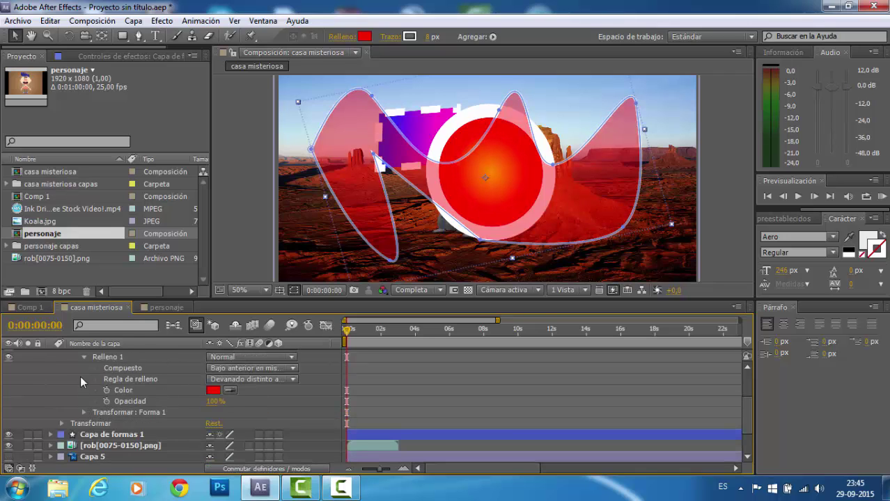
click(85, 357)
scroll(87, 376, up, 2)
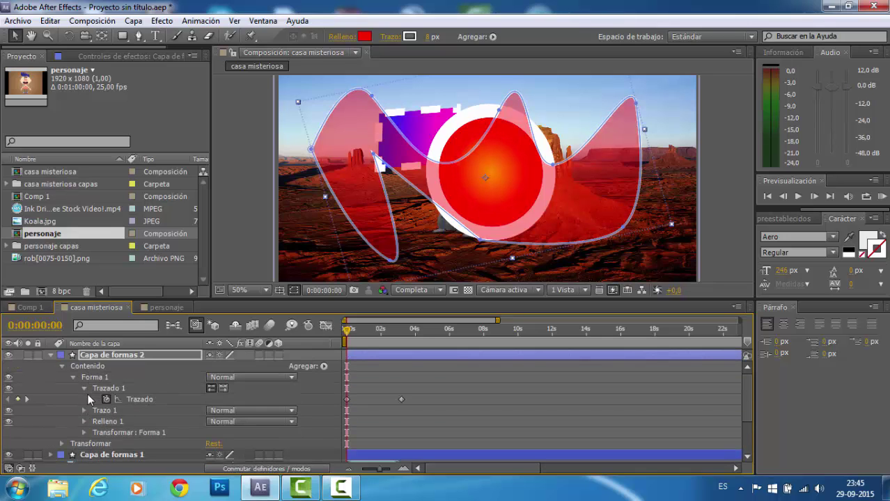
click(84, 388)
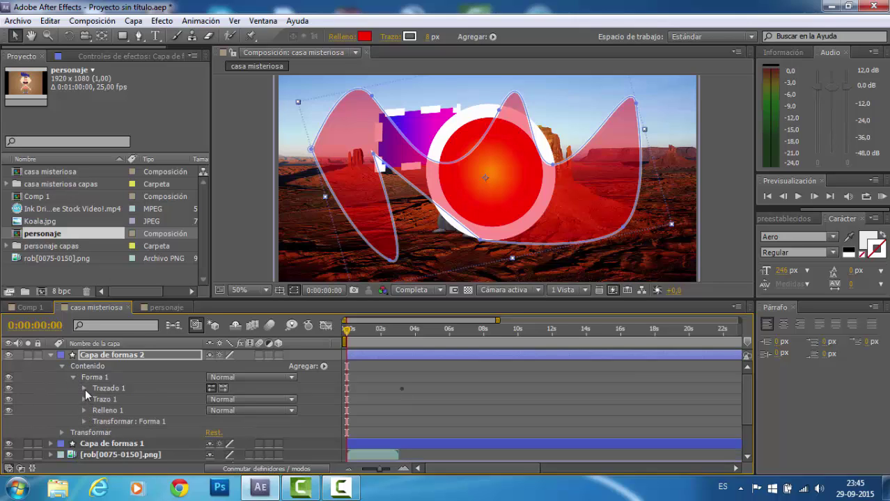
click(85, 388)
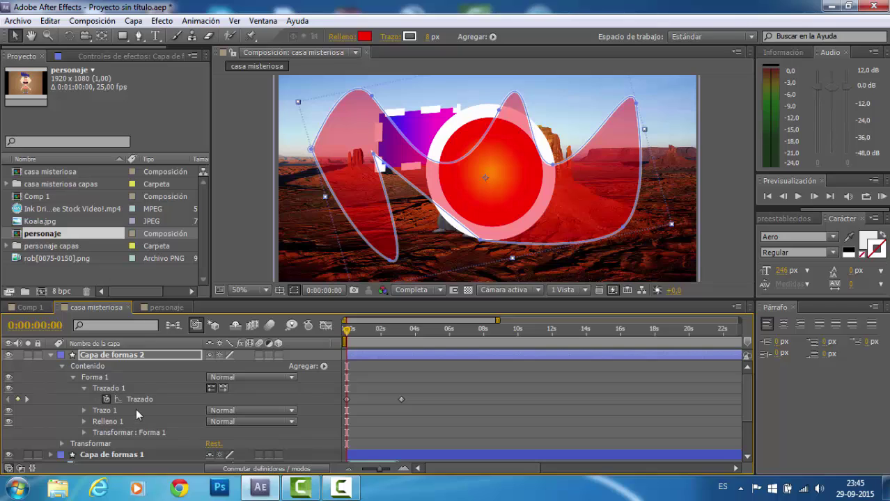
- Select the Trazado property and, at 0:00:06:10, shift the whole path slightly left and down to add a keyframe
click(100, 378)
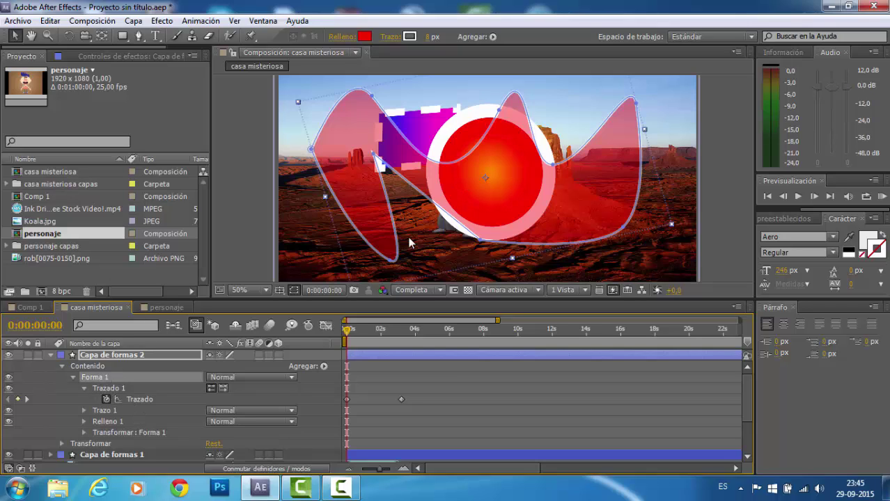
click(117, 390)
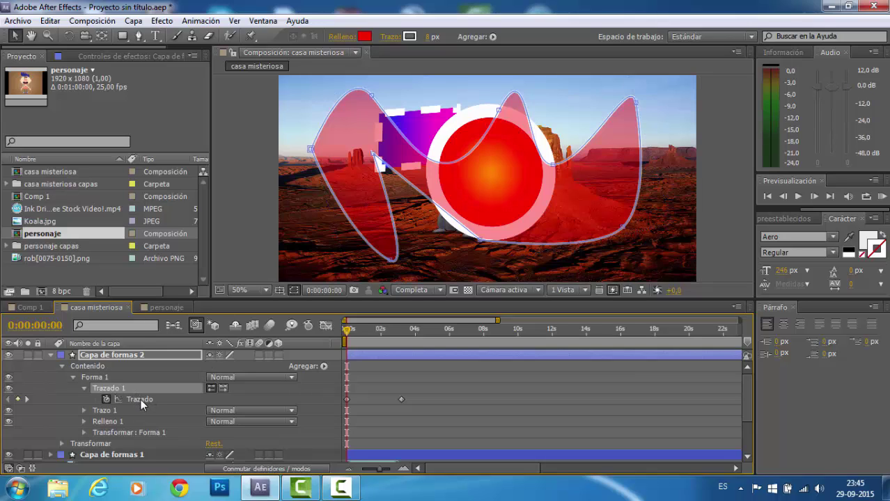
click(141, 399)
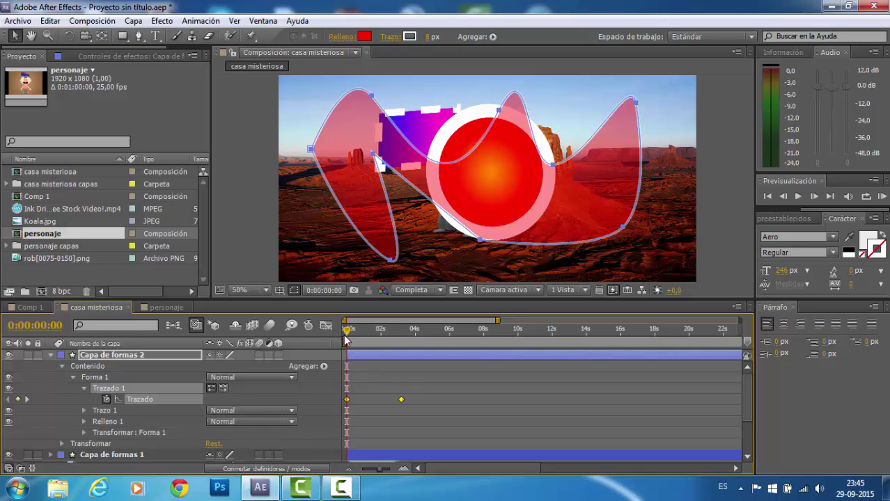
drag(370, 332, 456, 367)
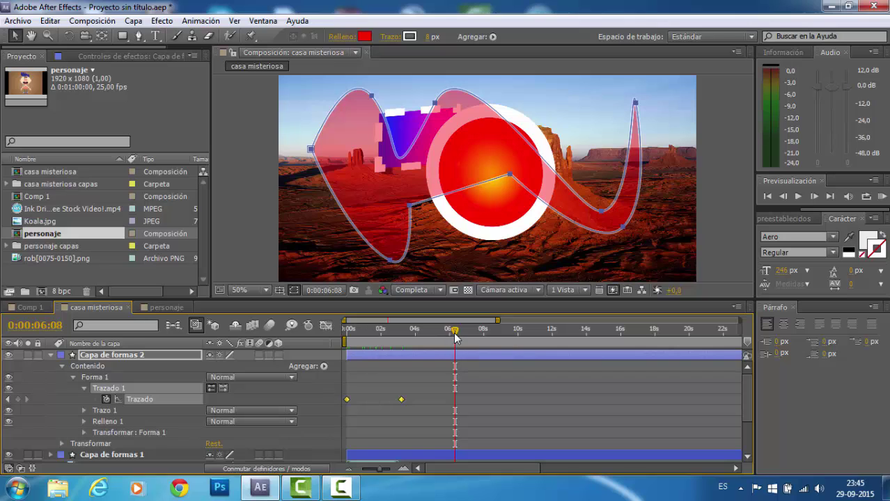
mouse_move(452, 331)
mouse_down()
mouse_move(360, 354)
mouse_move(463, 351)
mouse_move(314, 343)
mouse_move(443, 356)
mouse_move(414, 357)
mouse_move(390, 356)
mouse_move(456, 356)
mouse_move(453, 346)
mouse_up()
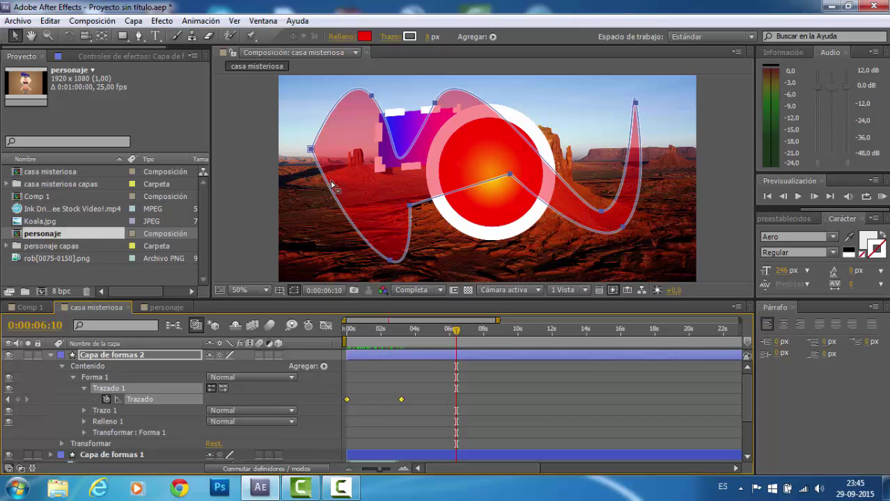
mouse_move(311, 149)
mouse_down()
mouse_move(323, 163)
mouse_move(317, 141)
mouse_move(318, 149)
mouse_up()
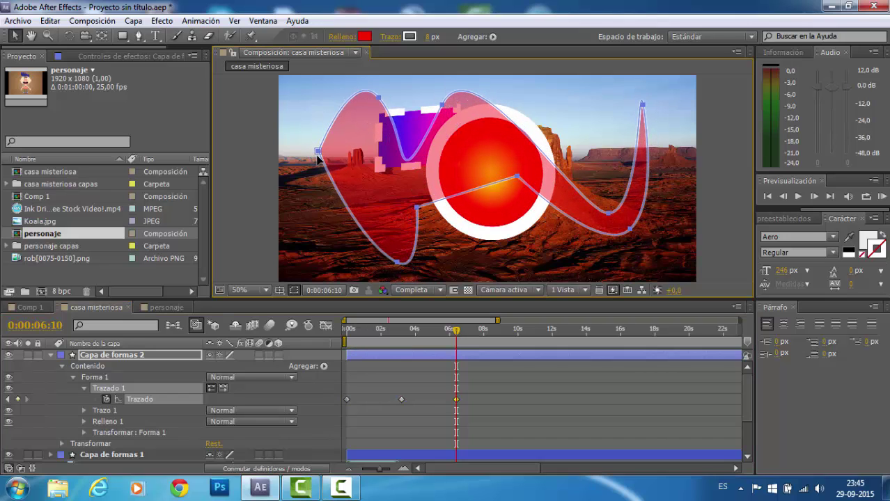
mouse_move(398, 266)
mouse_down()
mouse_move(394, 259)
mouse_move(403, 270)
mouse_move(381, 271)
mouse_up()
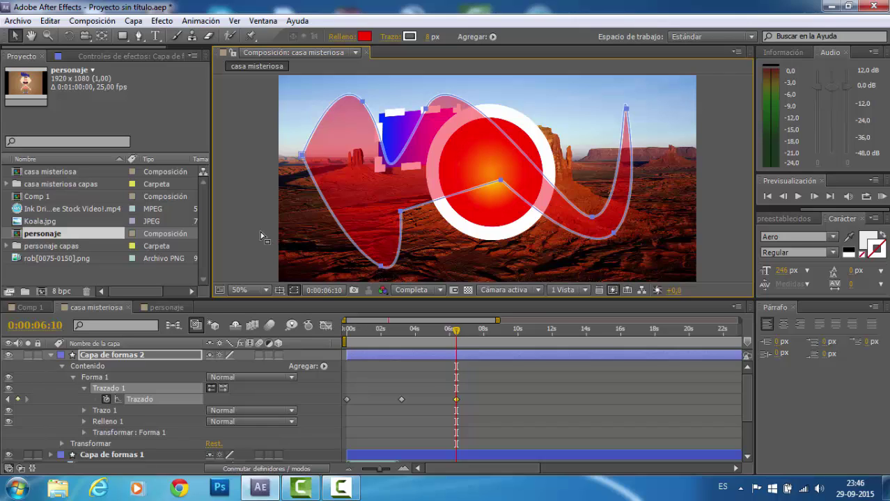
- Reshape the path at 0:00:06:10 by moving the lower-left and central vertices up and the inner-left and two lower-right vertices down
click(285, 244)
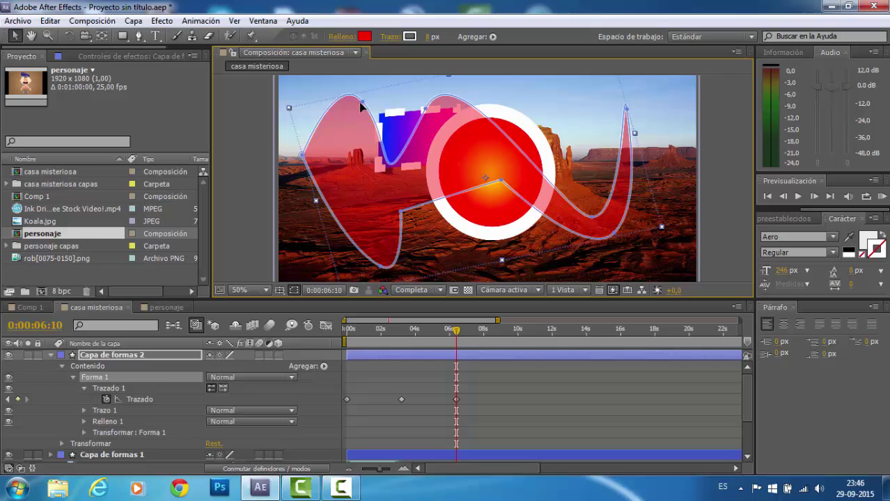
scroll(360, 115, up, 3)
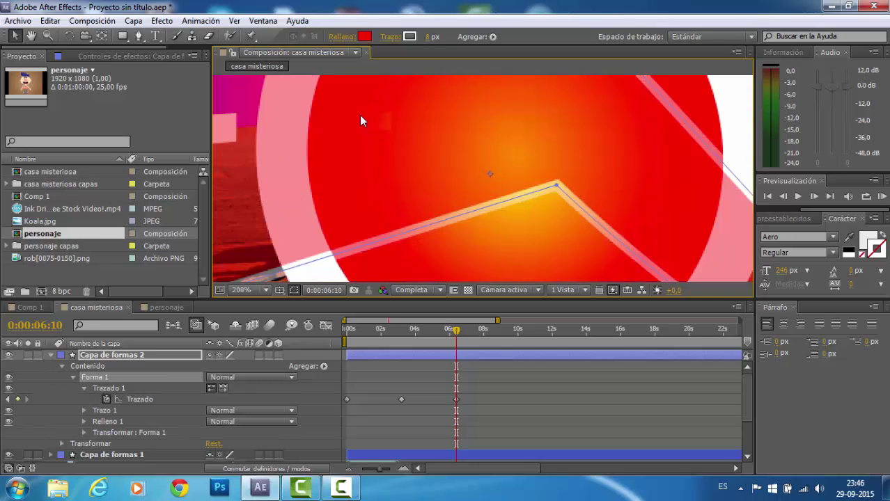
scroll(359, 115, down, 3)
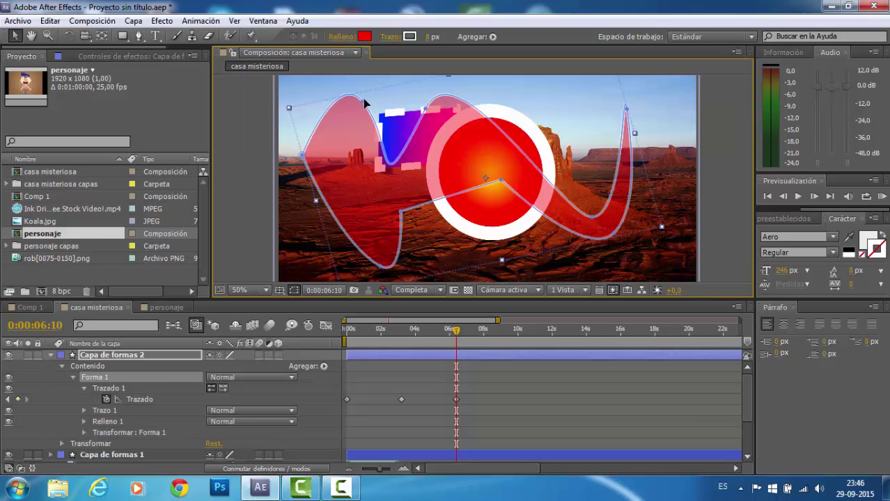
click(381, 268)
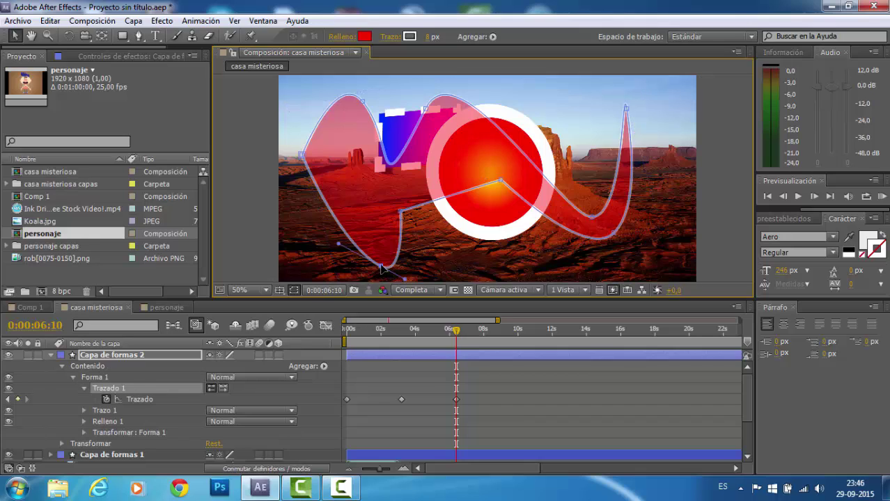
drag(381, 267, 357, 150)
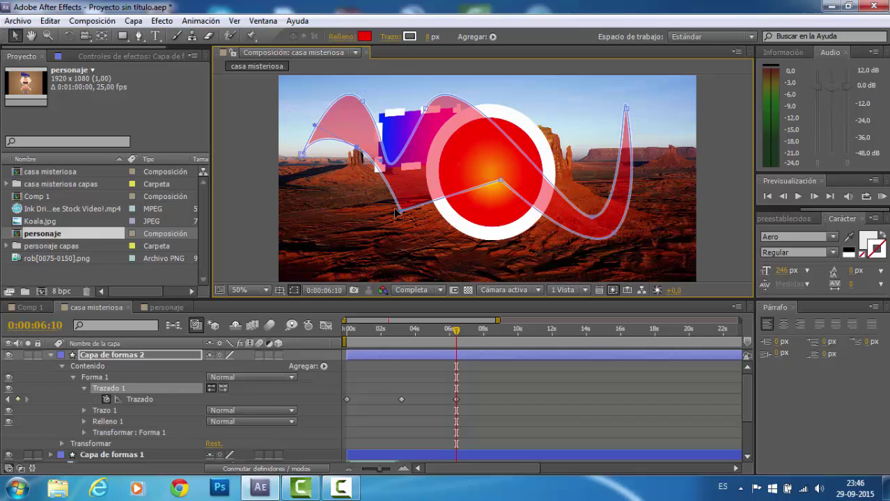
drag(402, 216, 345, 259)
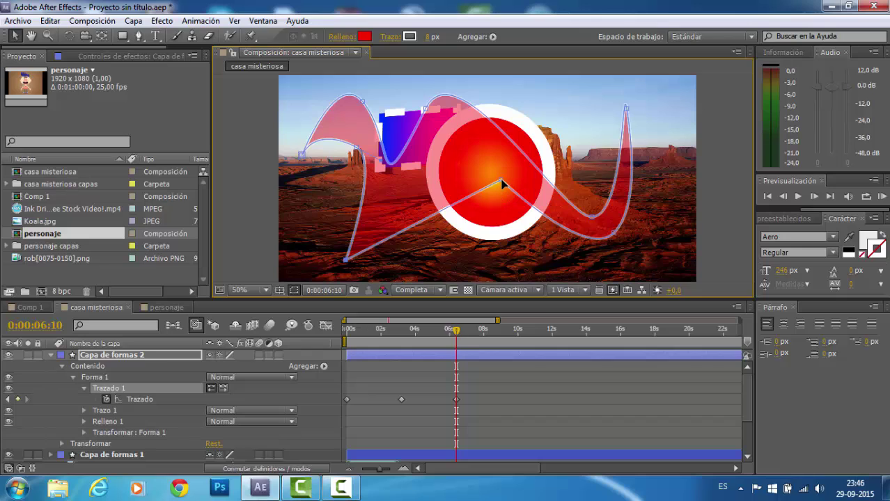
drag(501, 184, 455, 128)
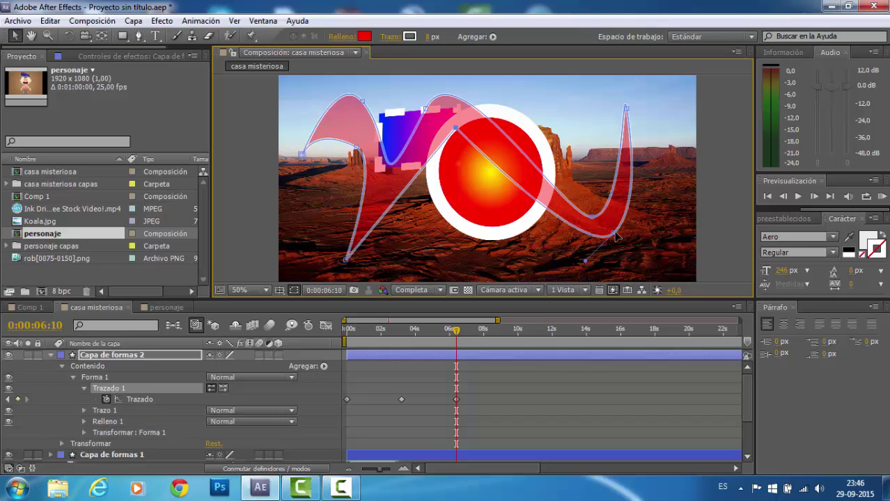
drag(616, 236, 603, 256)
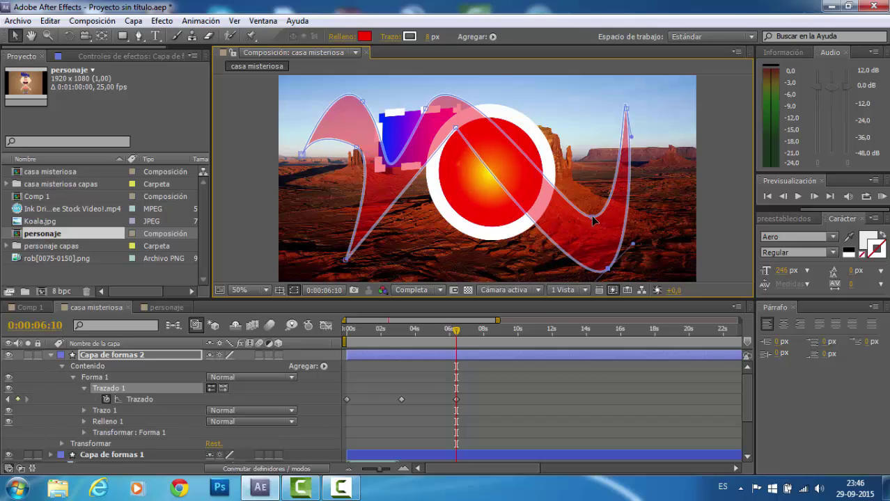
drag(591, 220, 594, 245)
- At 0:00:10:12, keyframe another shape by moving three path vertices and rotating the central vertex's handle, and return to 0:00:00:00
click(474, 339)
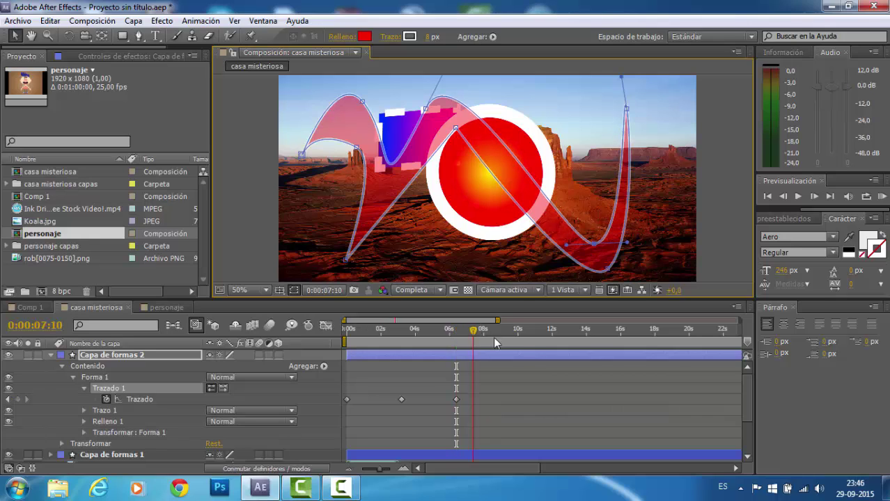
drag(493, 336, 526, 336)
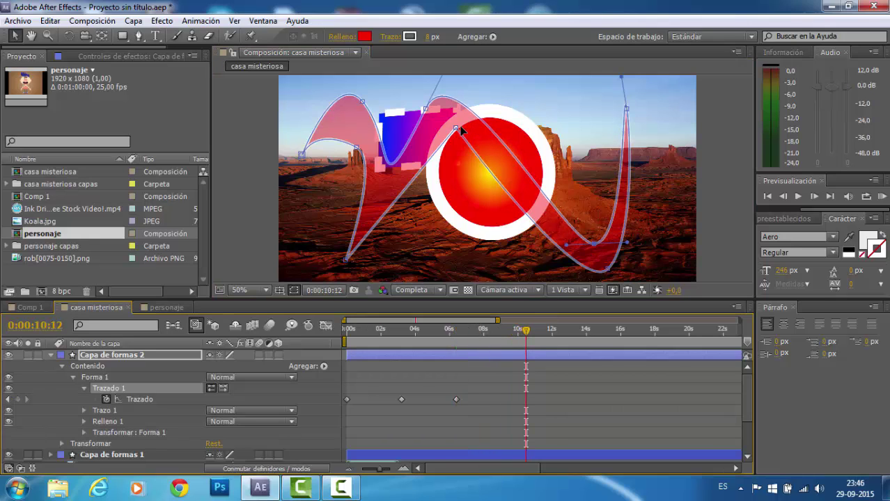
drag(460, 131, 466, 240)
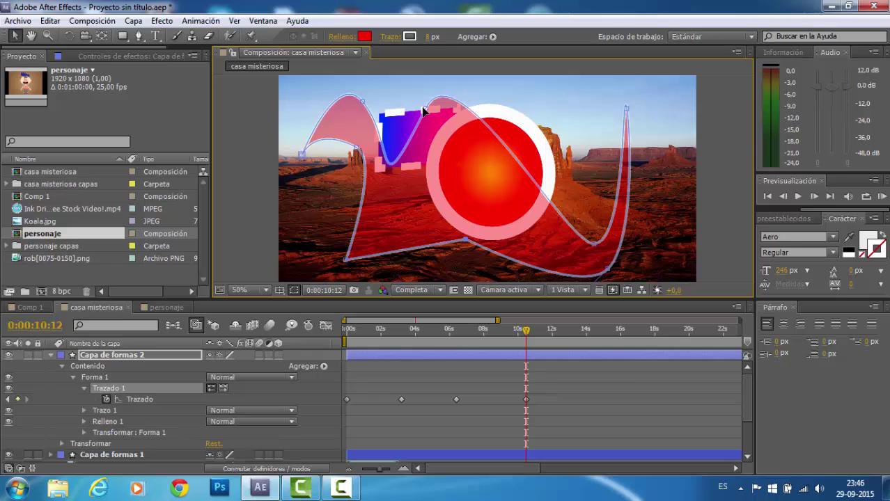
drag(424, 112, 466, 197)
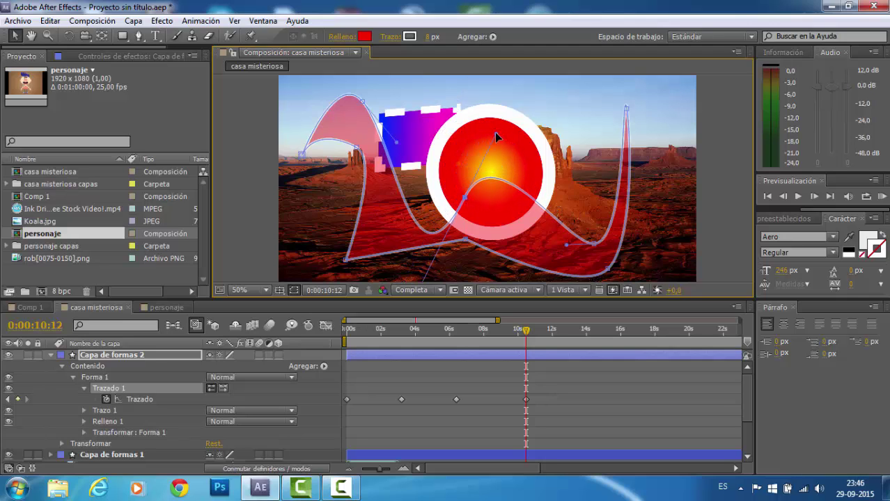
drag(494, 135, 429, 229)
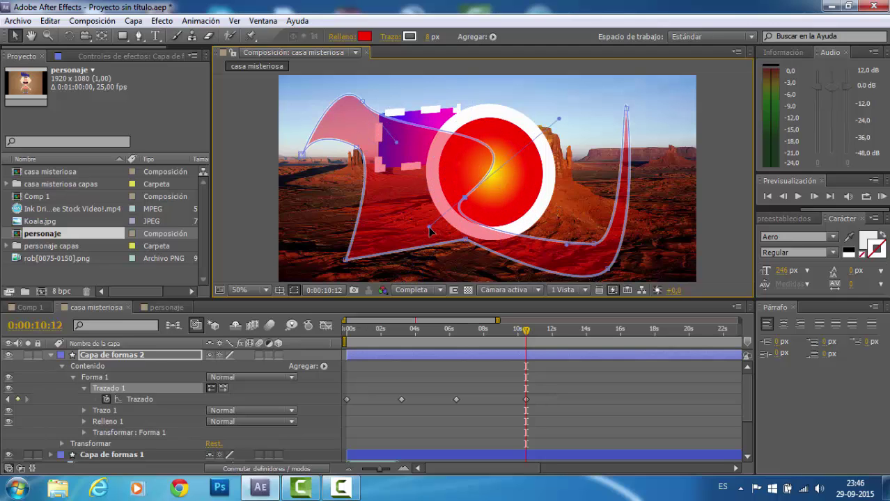
drag(596, 249, 579, 128)
drag(526, 332, 320, 333)
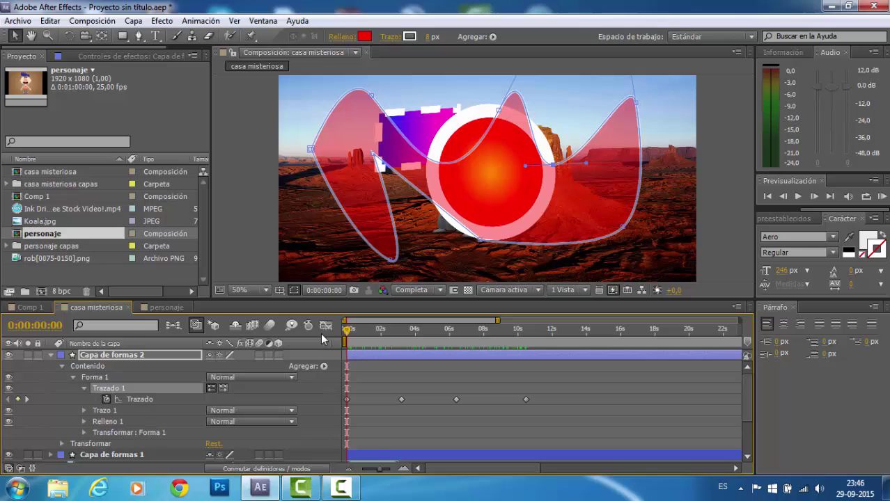
click(50, 357)
click(50, 357)
click(62, 367)
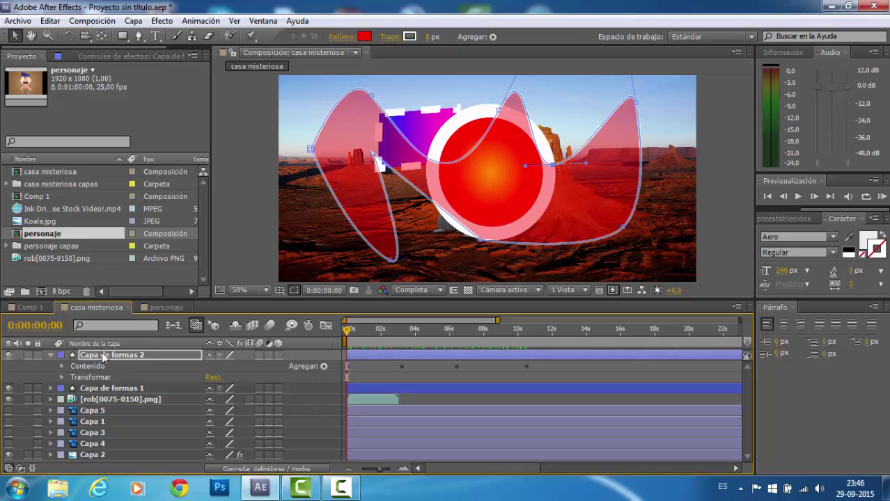
click(60, 367)
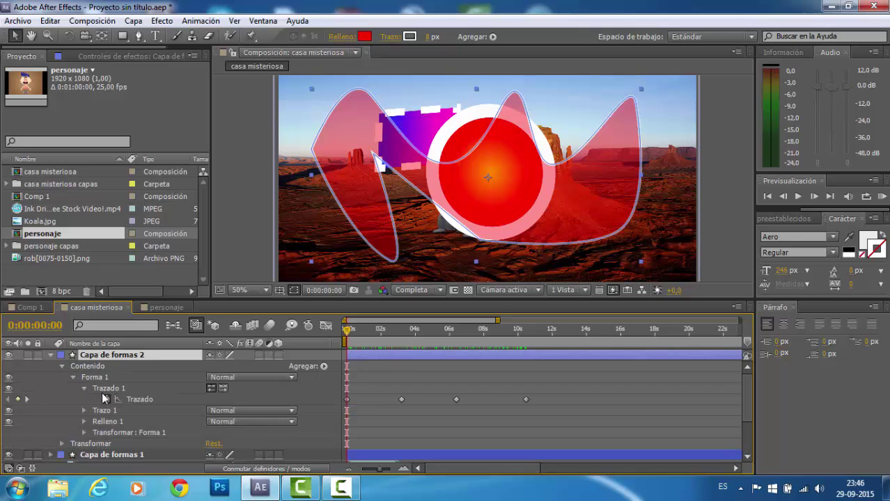